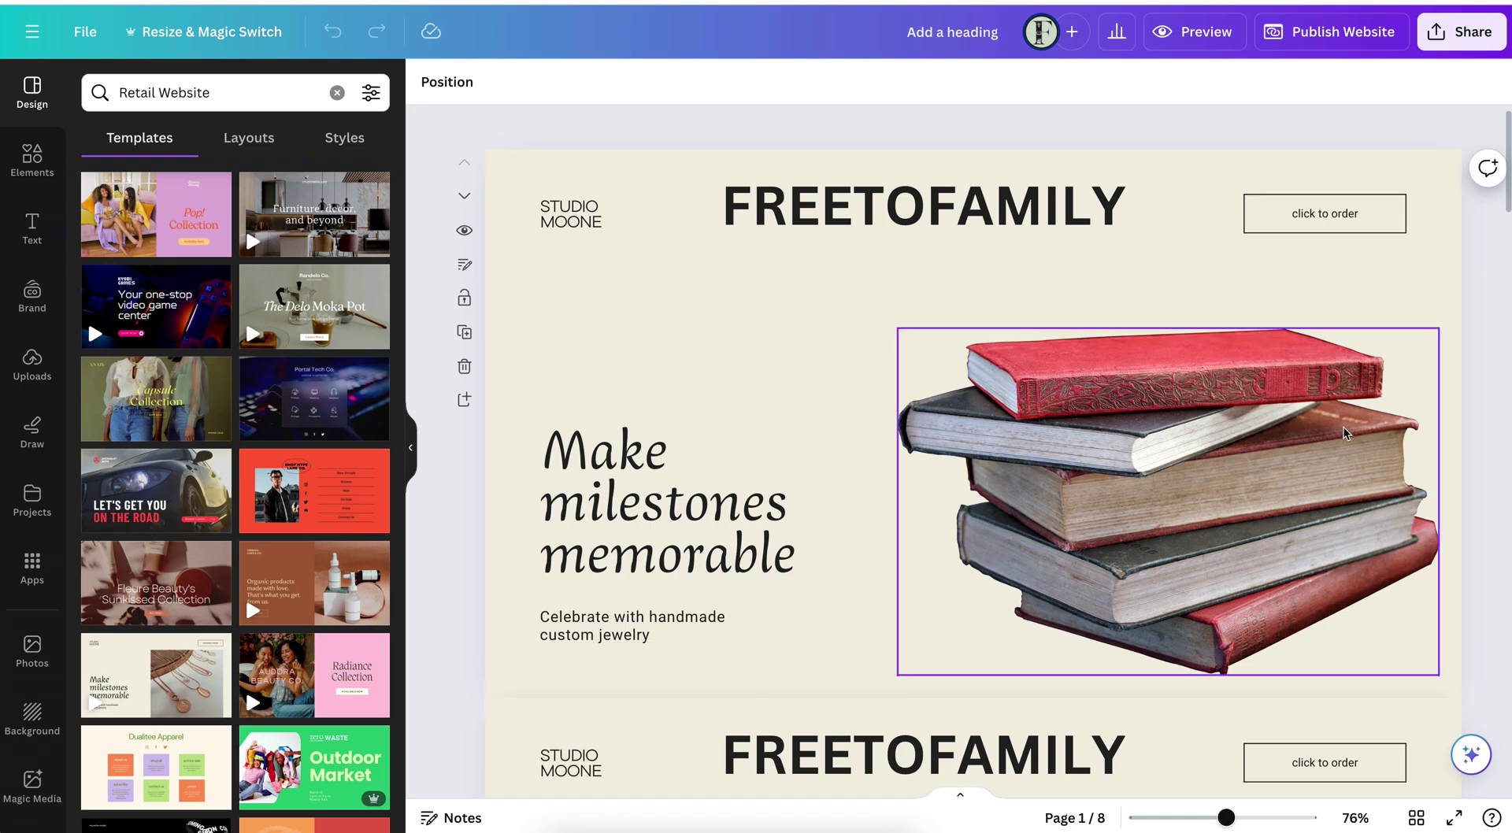
Open the website publishing settings, cancelling the Preparing step once and reopening them
click(1339, 32)
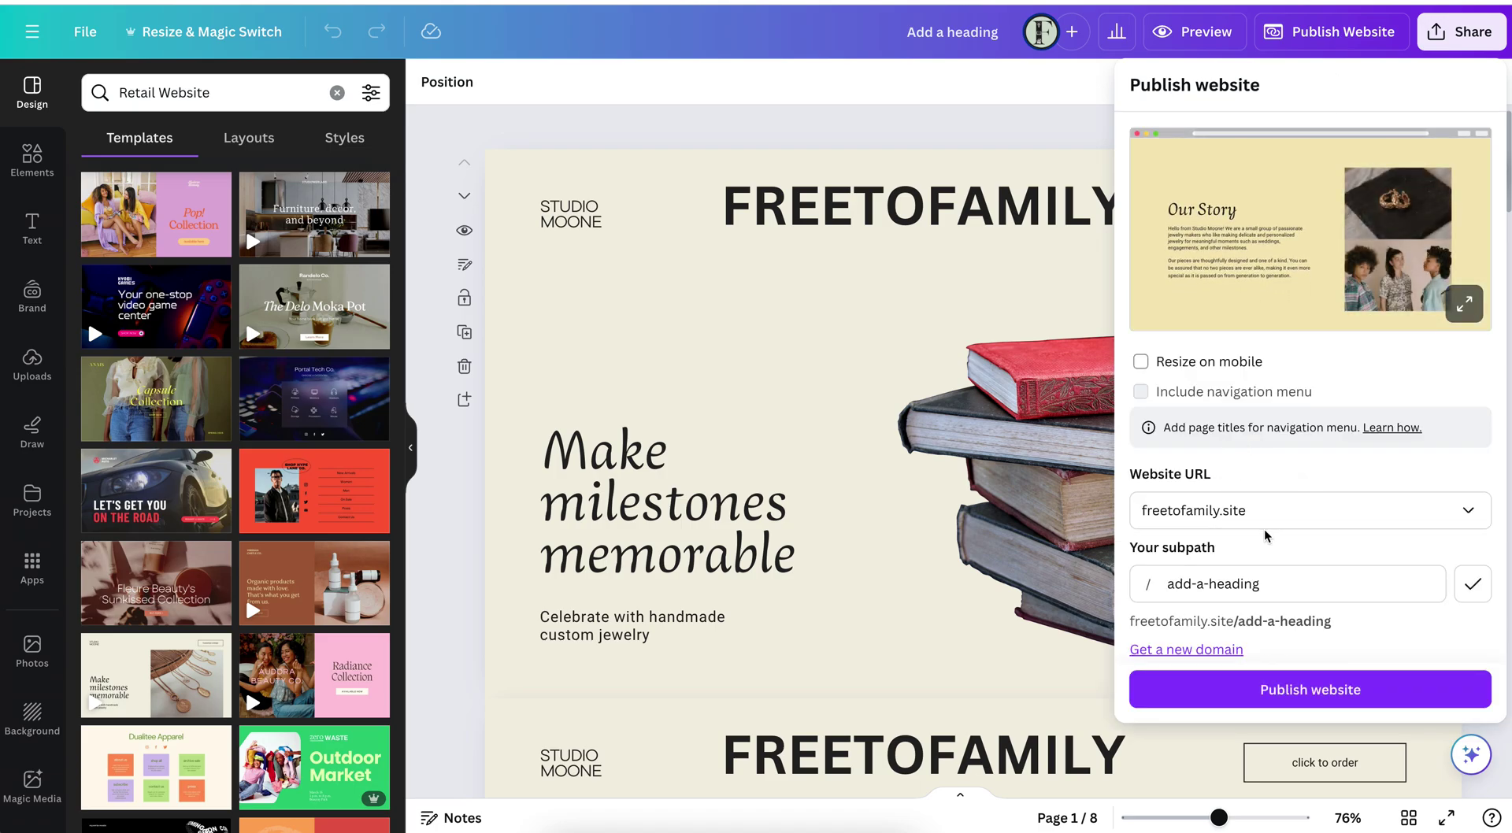
click(1227, 687)
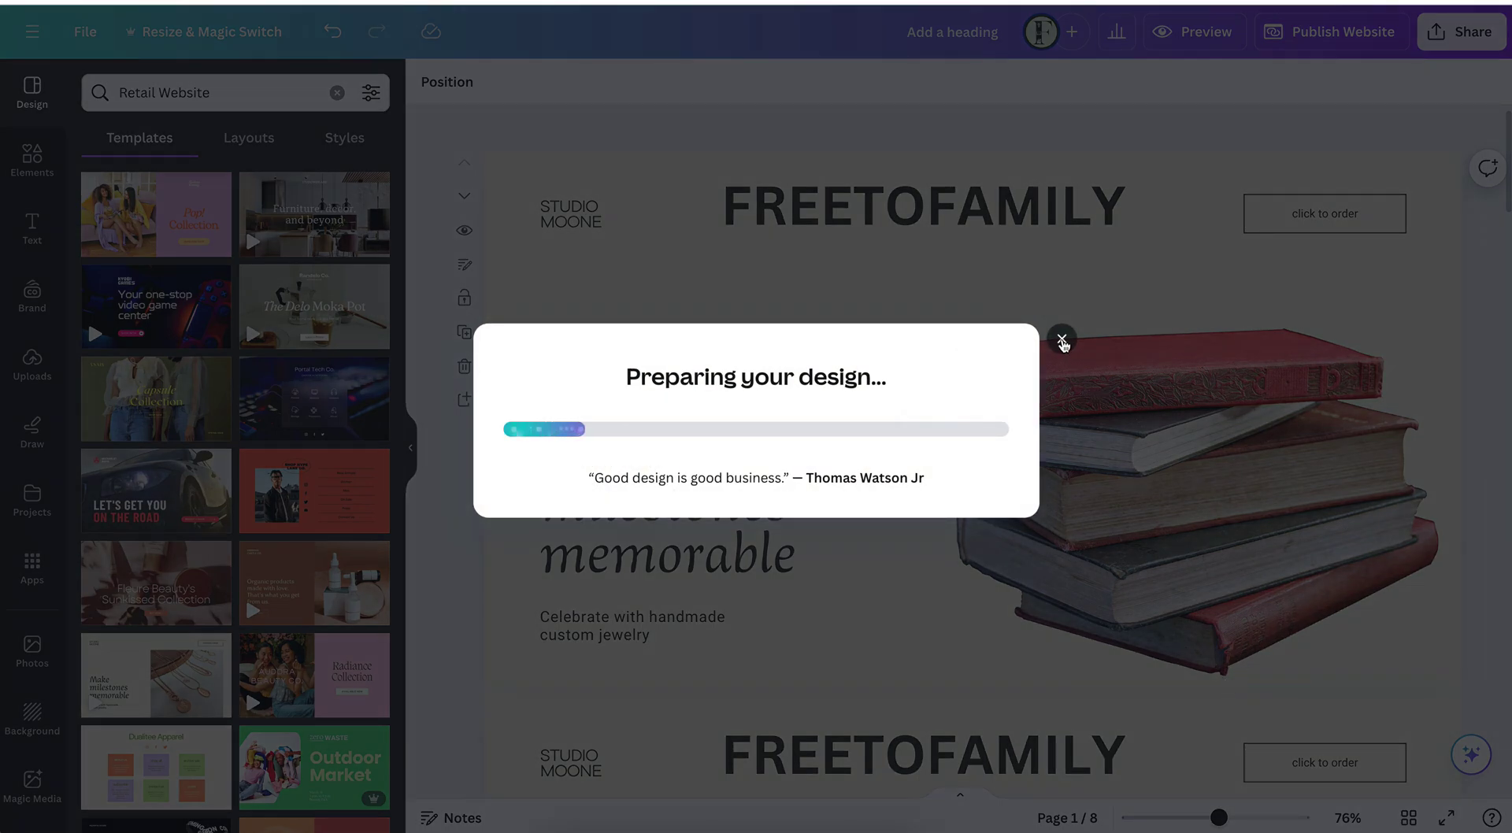
click(1061, 338)
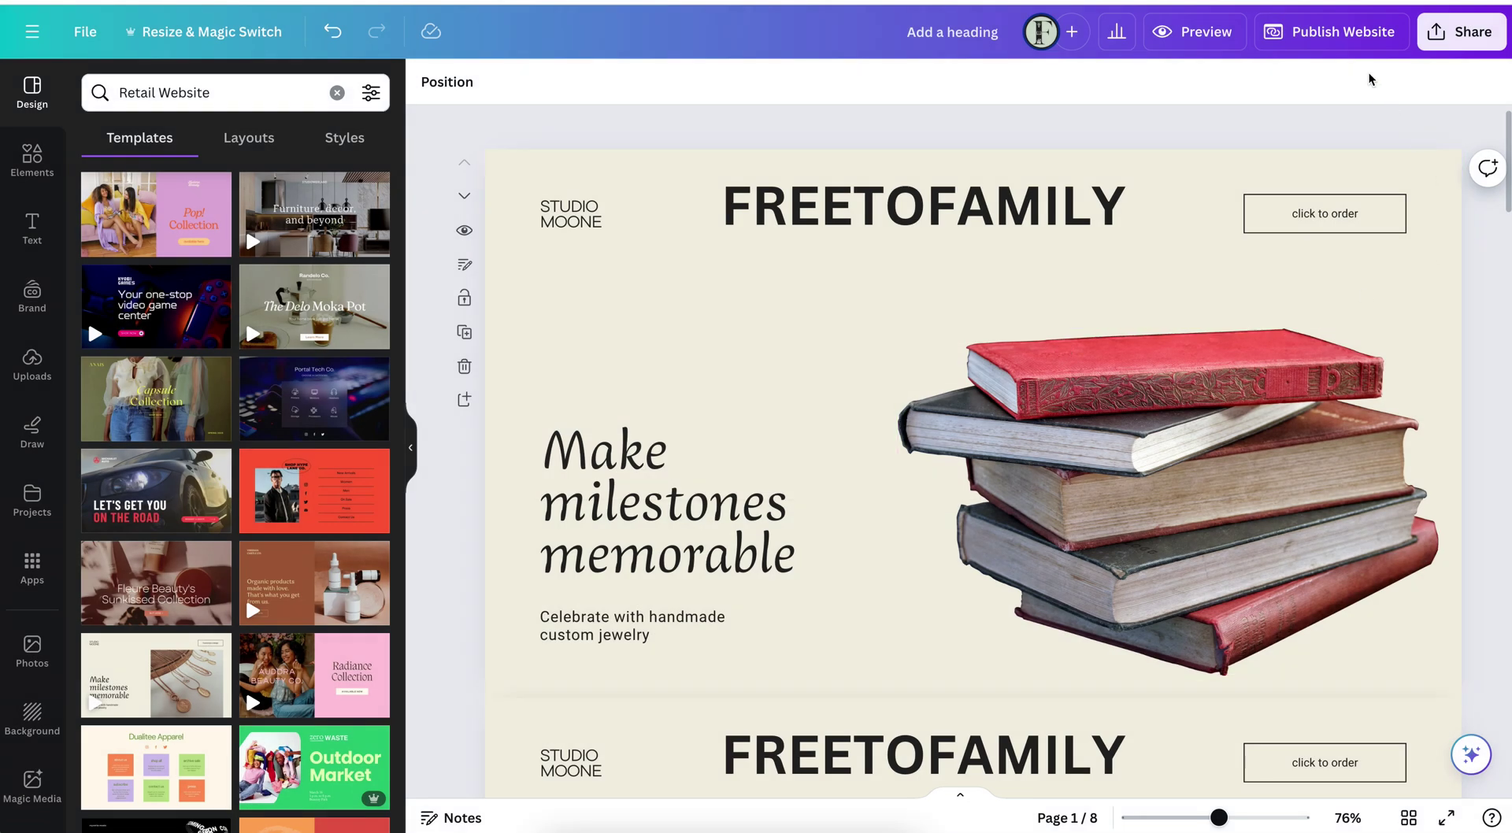
click(1351, 33)
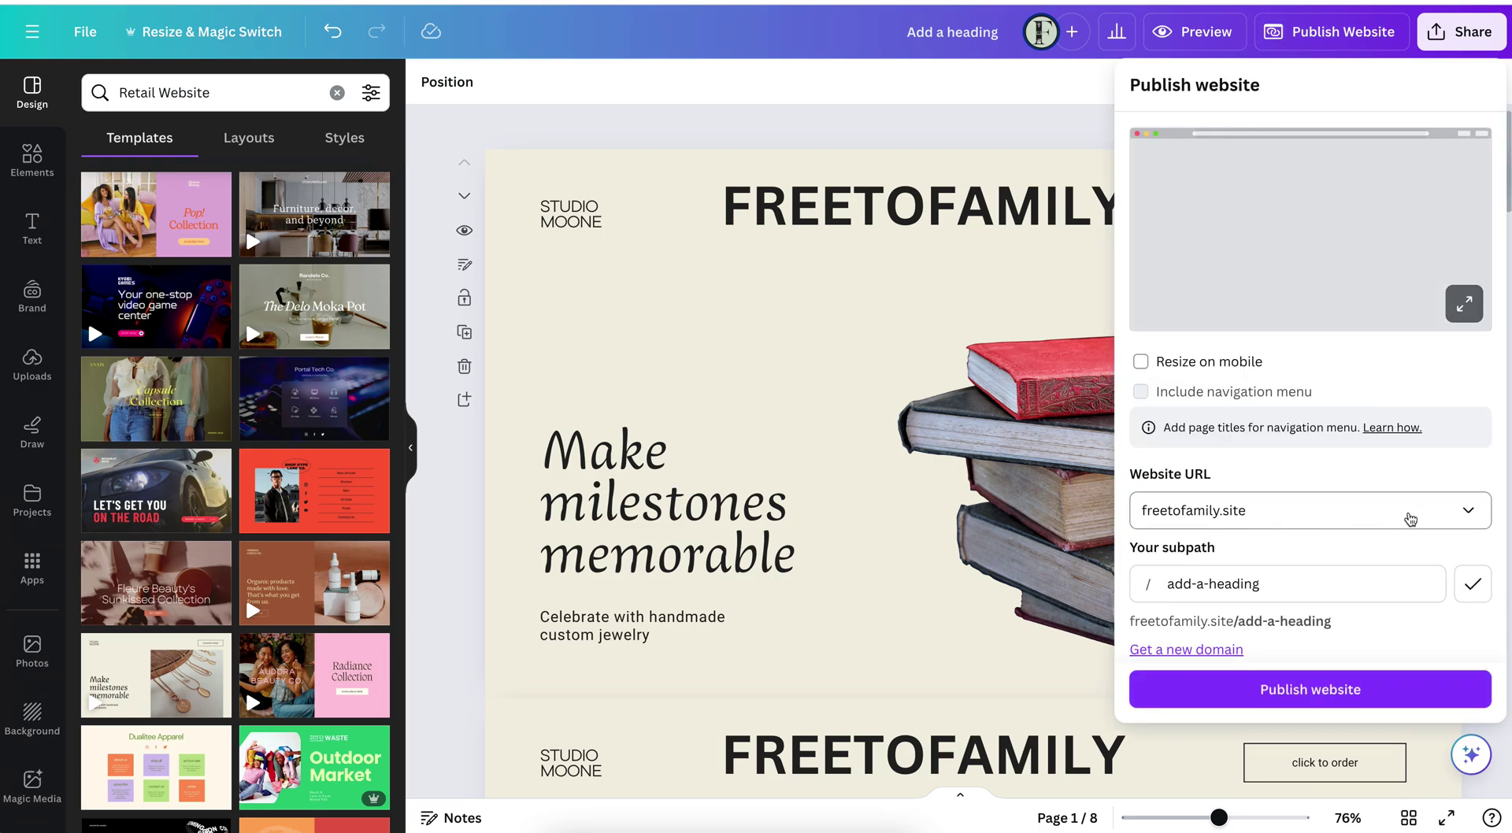
Keep freetofamily.site as the website URL, leave Resize on mobile off, and view new-domain options
click(1469, 511)
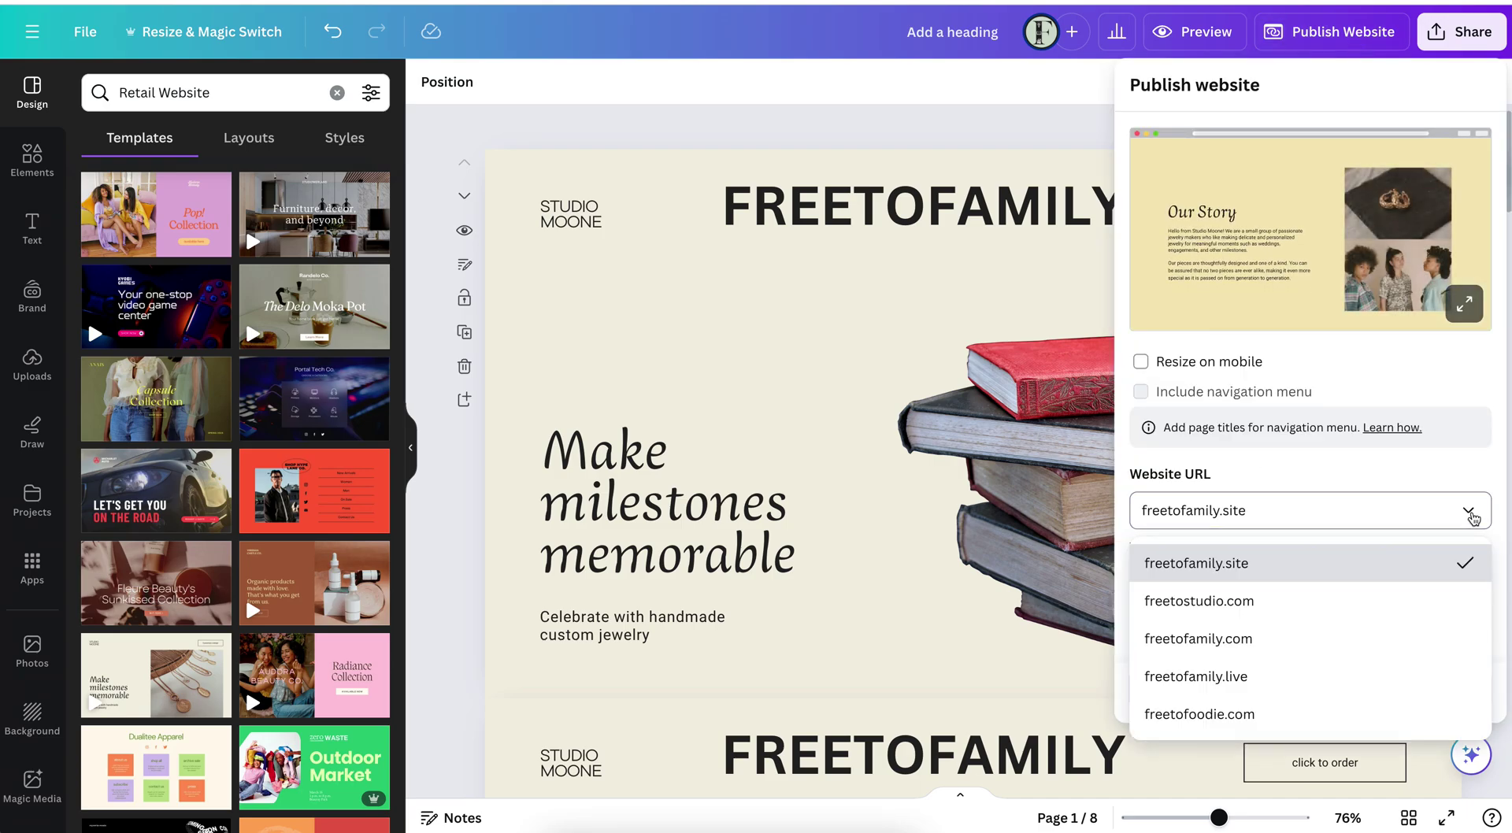
click(1331, 511)
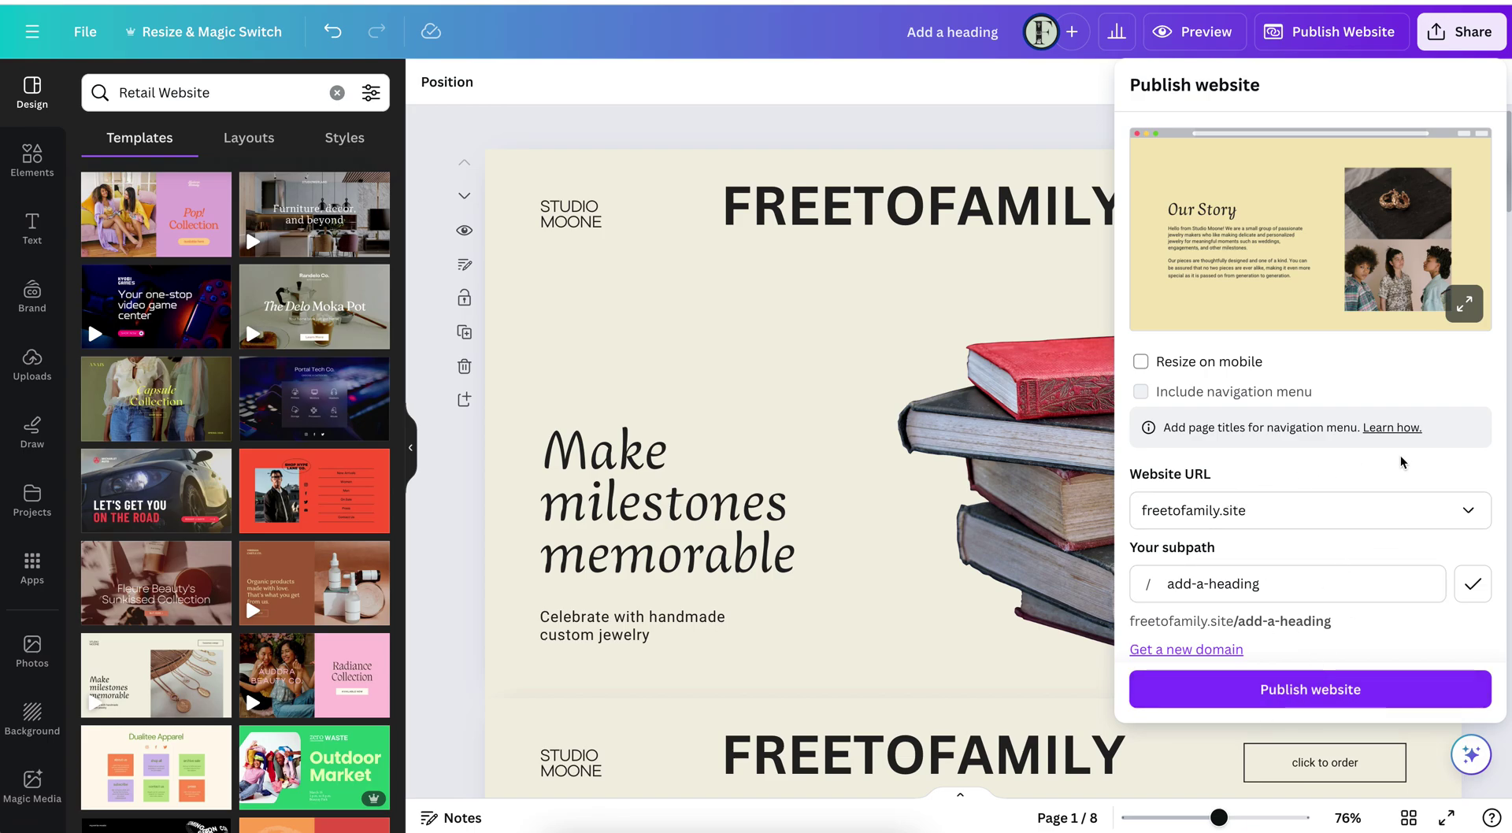
click(1461, 509)
click(1433, 514)
click(1141, 362)
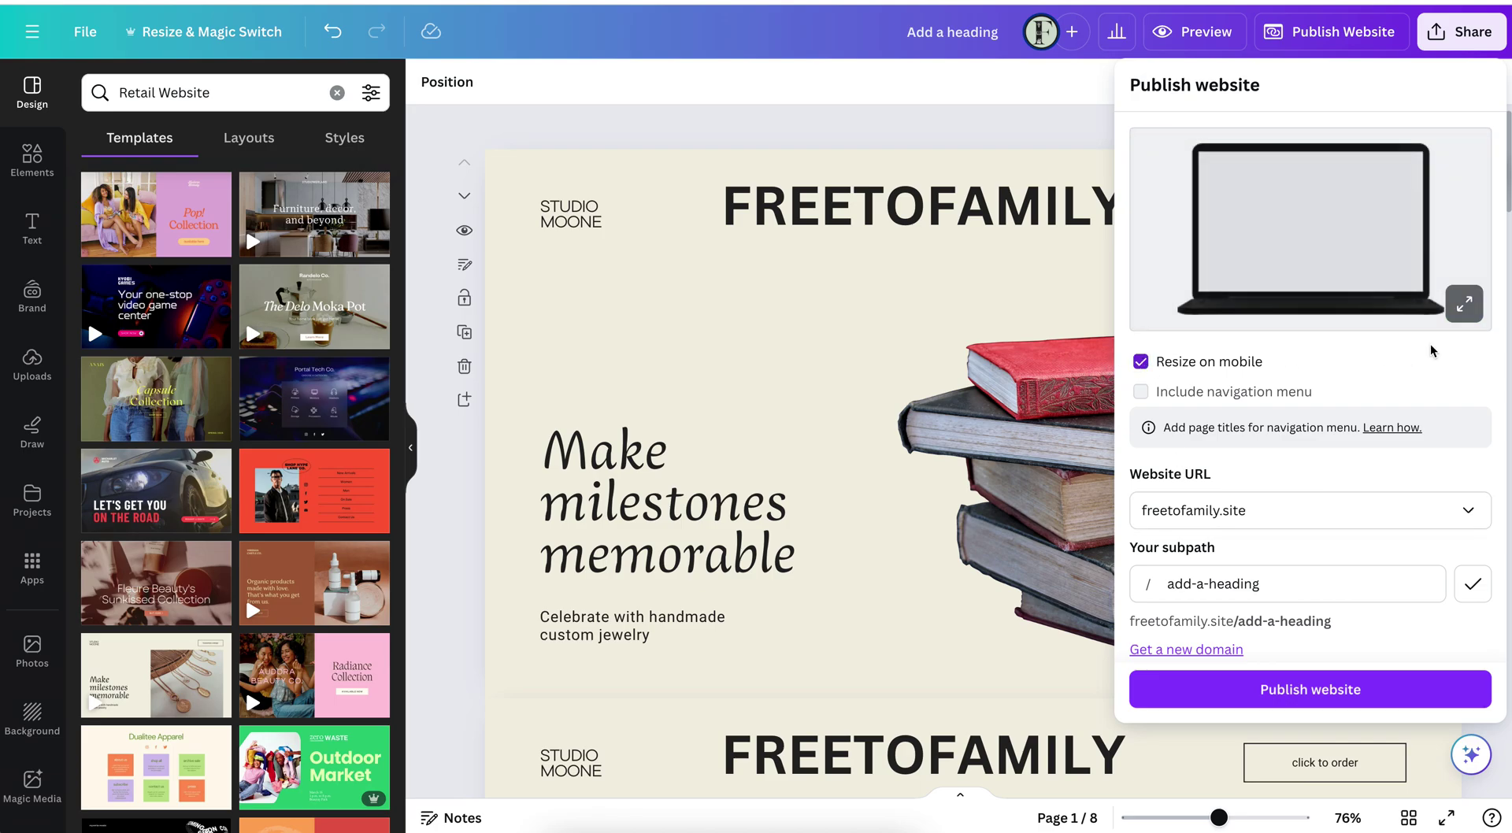
click(1142, 361)
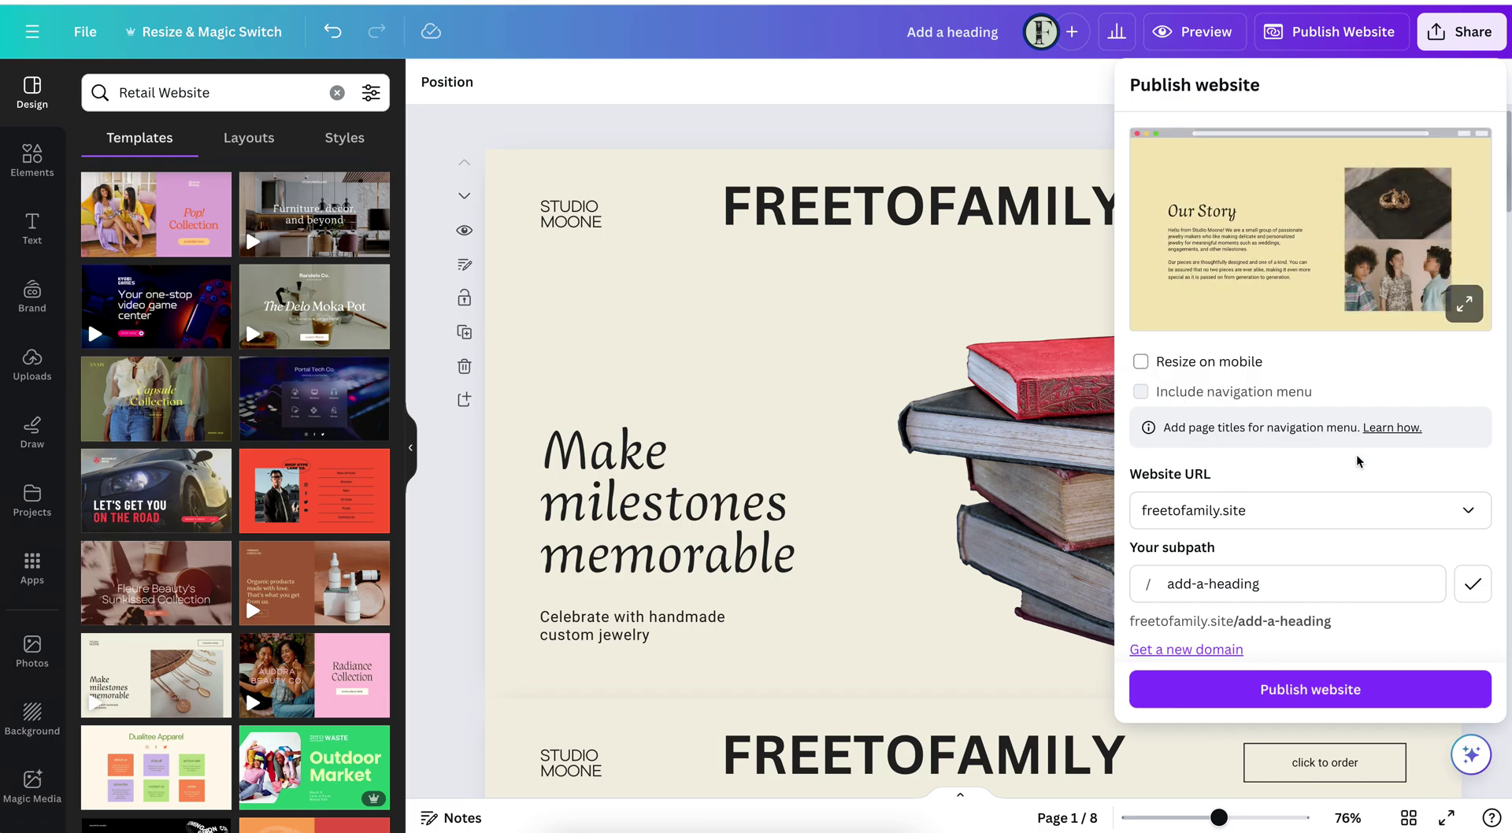
scroll(1280, 618, down, 1)
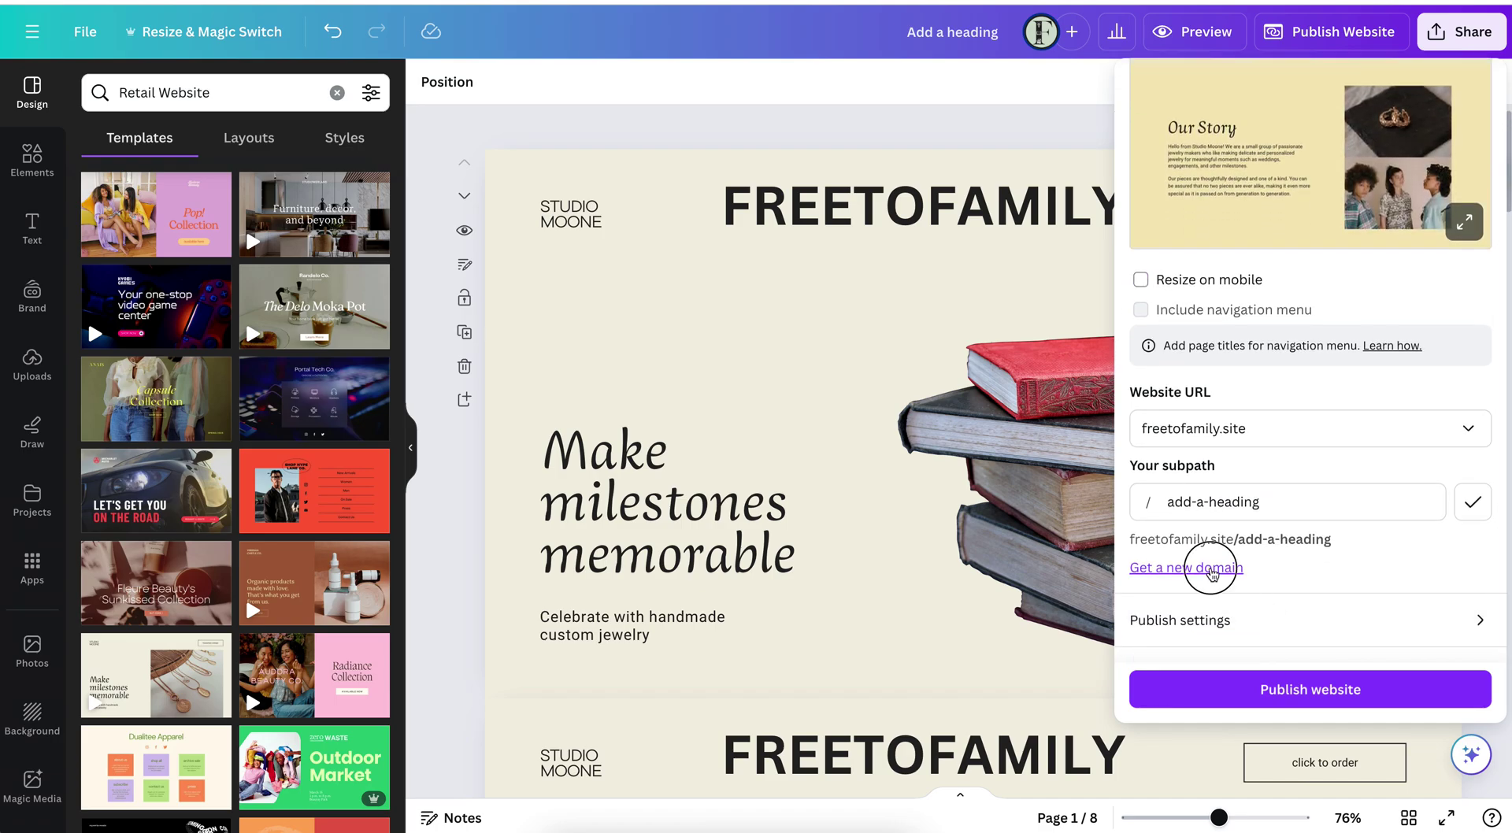
click(1211, 569)
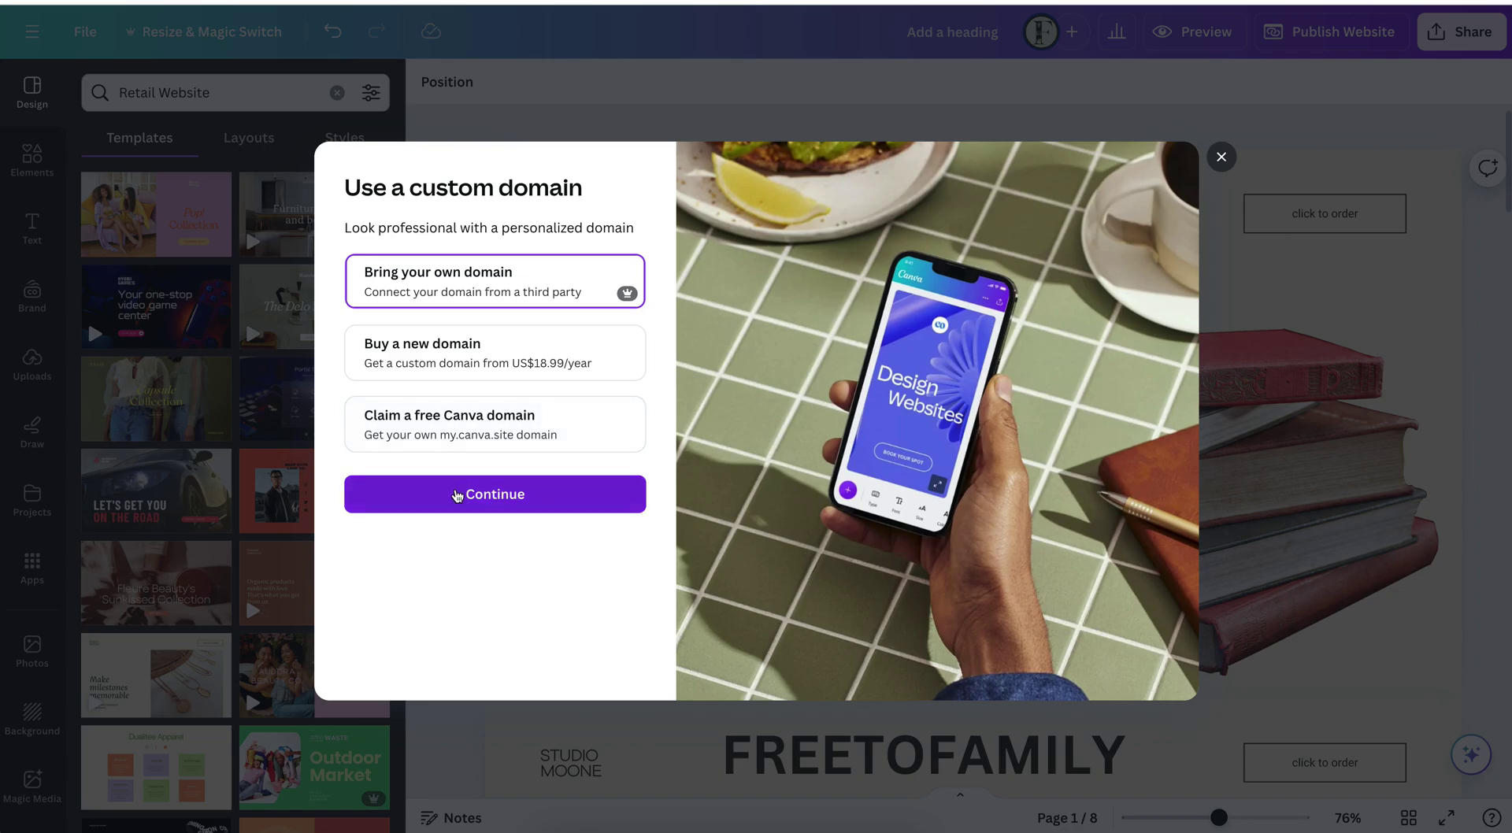
Try bringing your own domain, hit the five-domain limit, and return to the Publish website panel
click(471, 496)
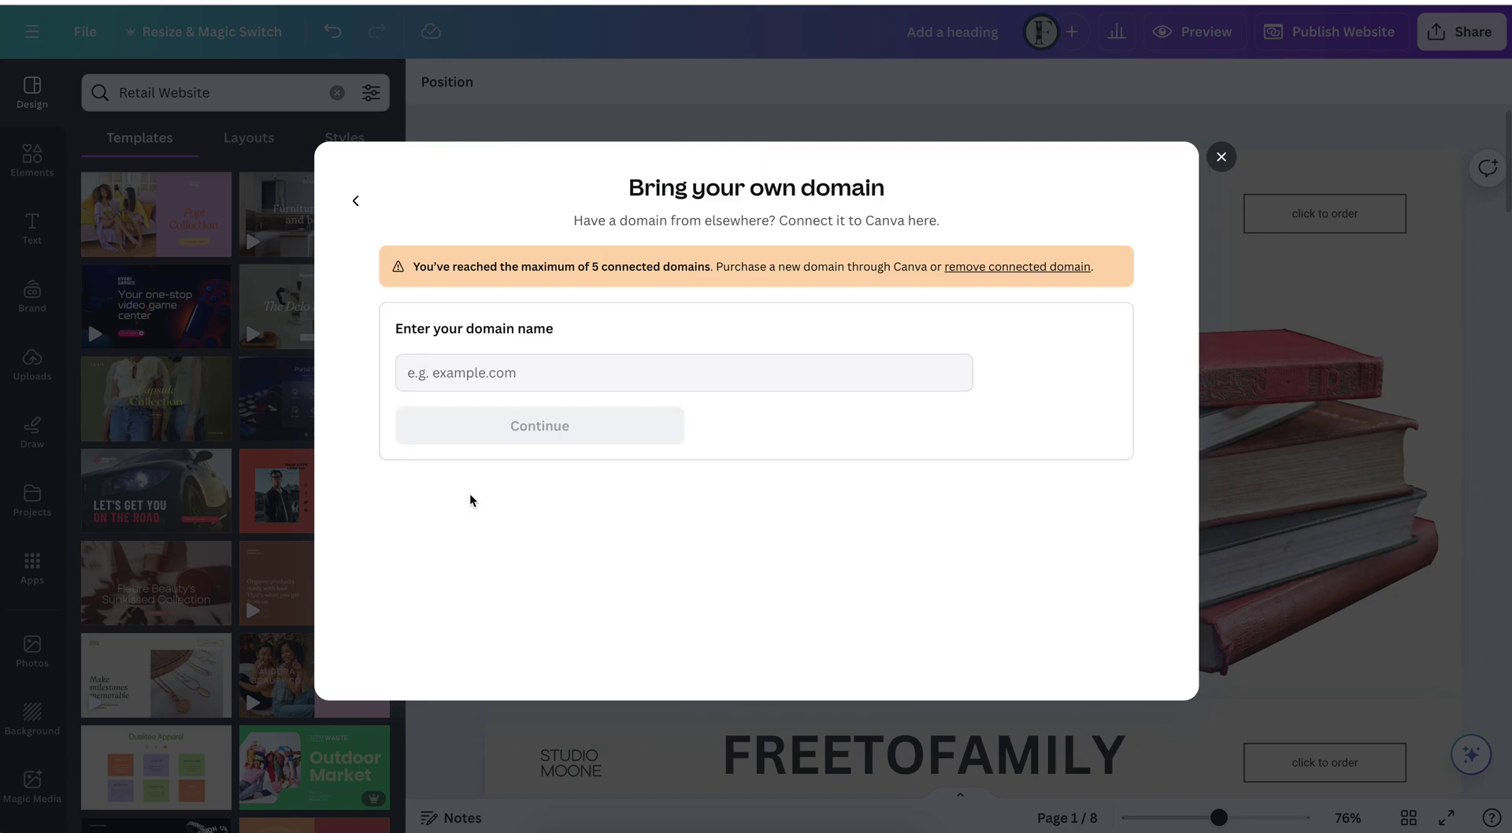
click(520, 378)
click(355, 201)
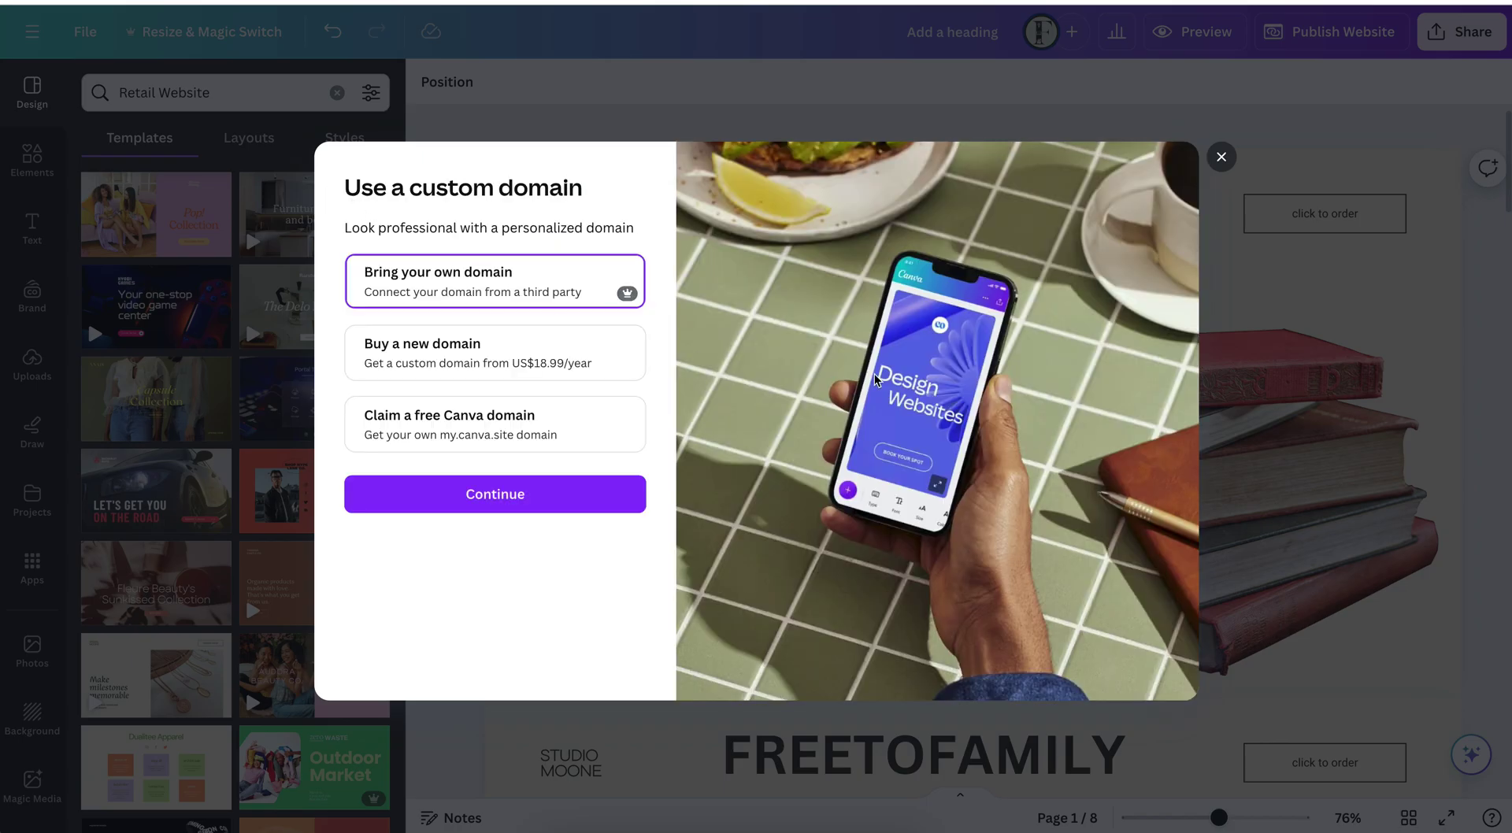
click(1221, 157)
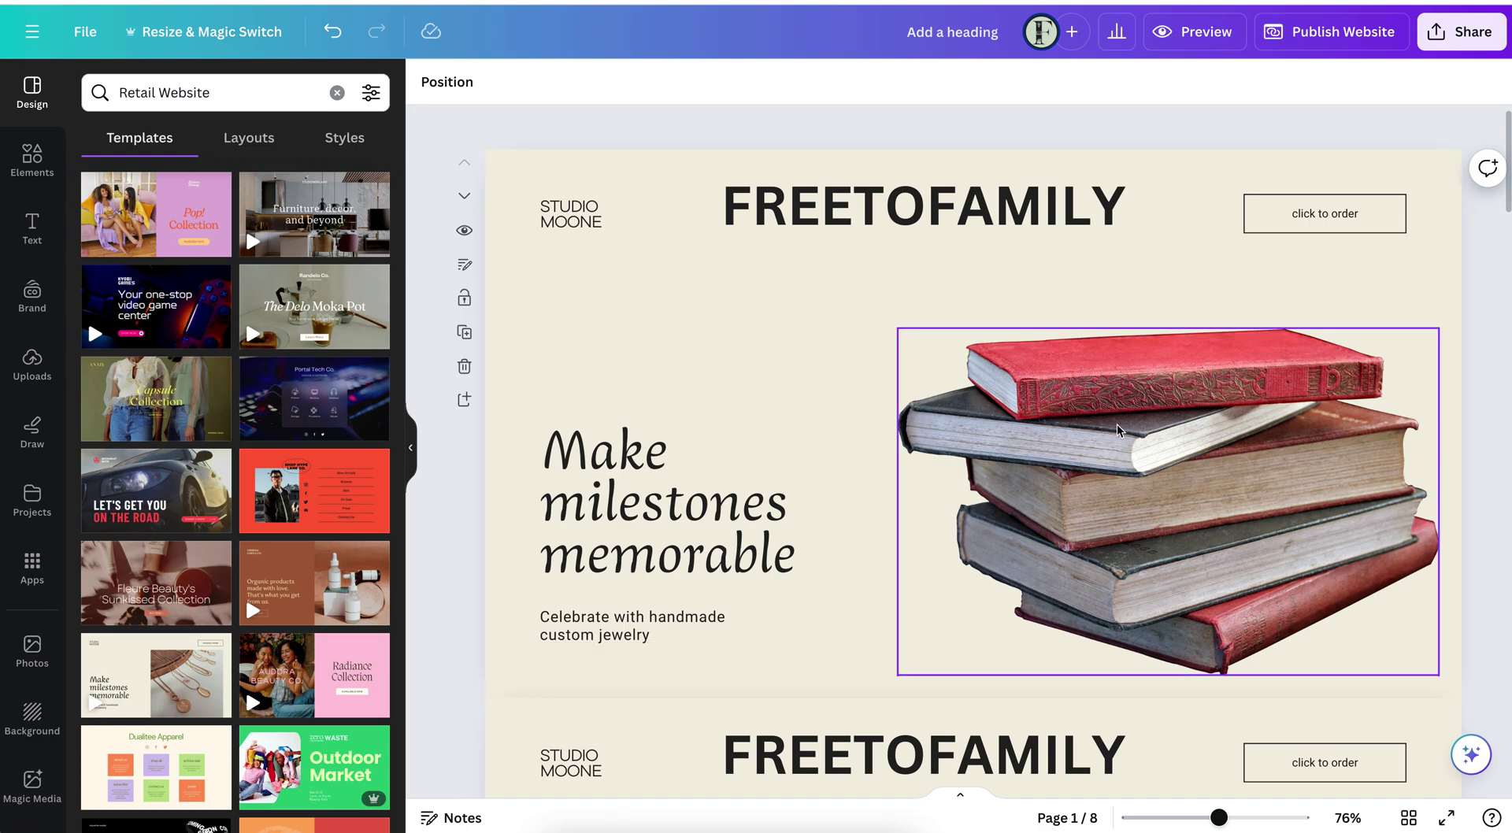
click(1331, 31)
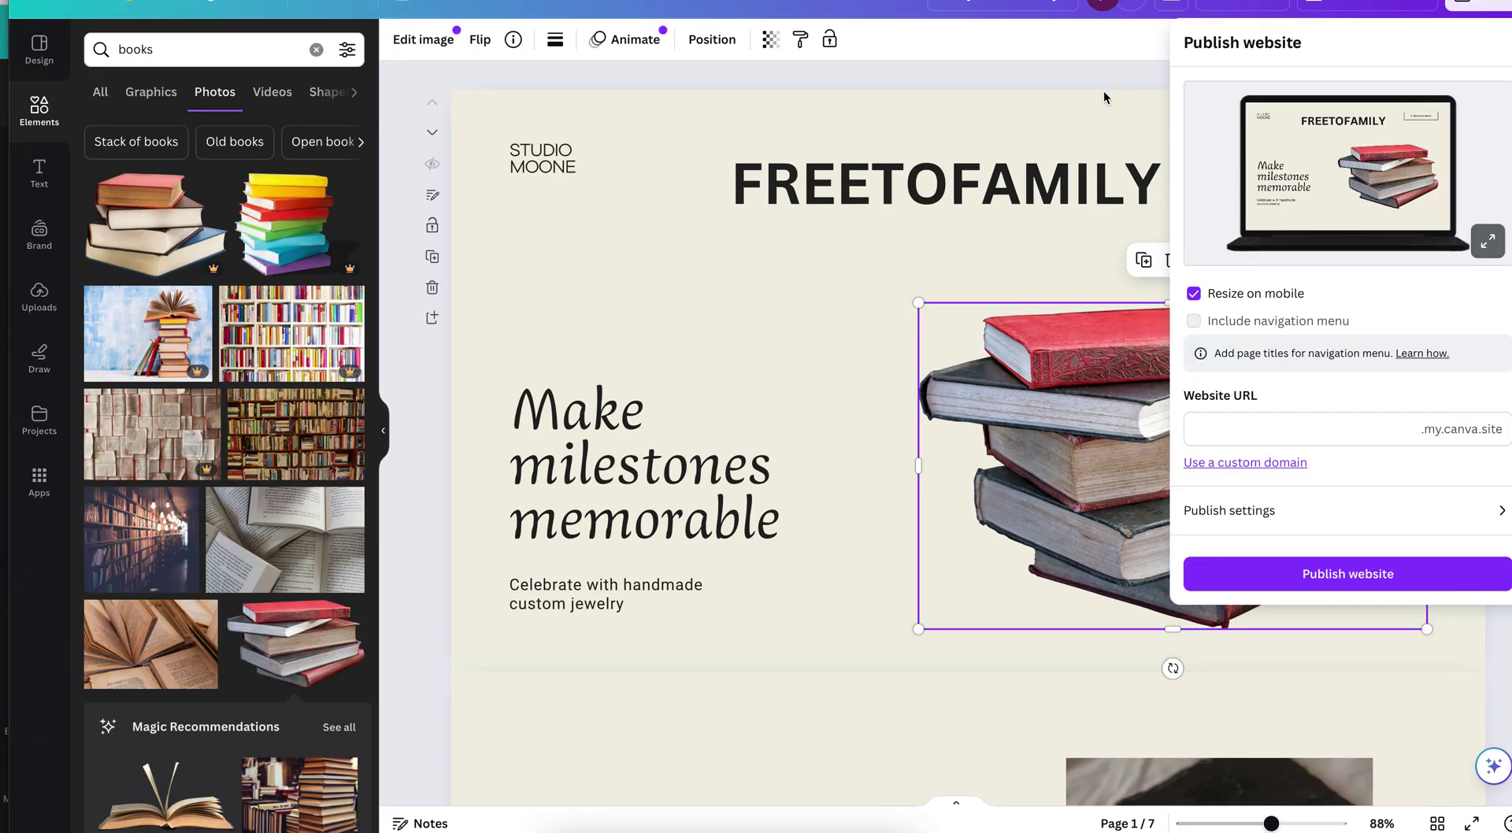
Close the Publish website panel to return to the FREETOFAMILY design editor
click(1094, 93)
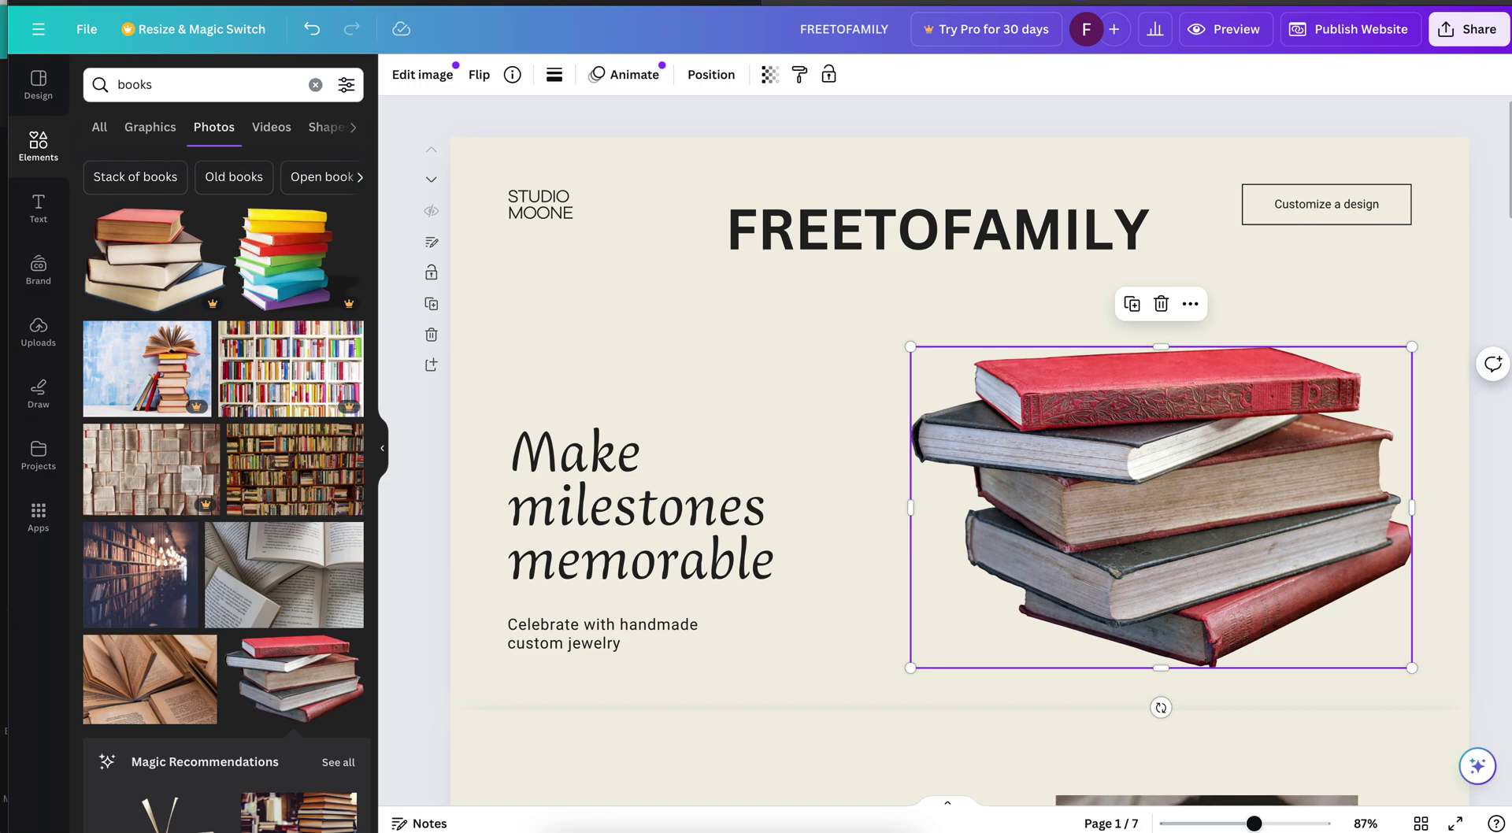
Enter 'freetofamily' as the my.canva.site address, clear it, and publish with the field empty
click(1360, 33)
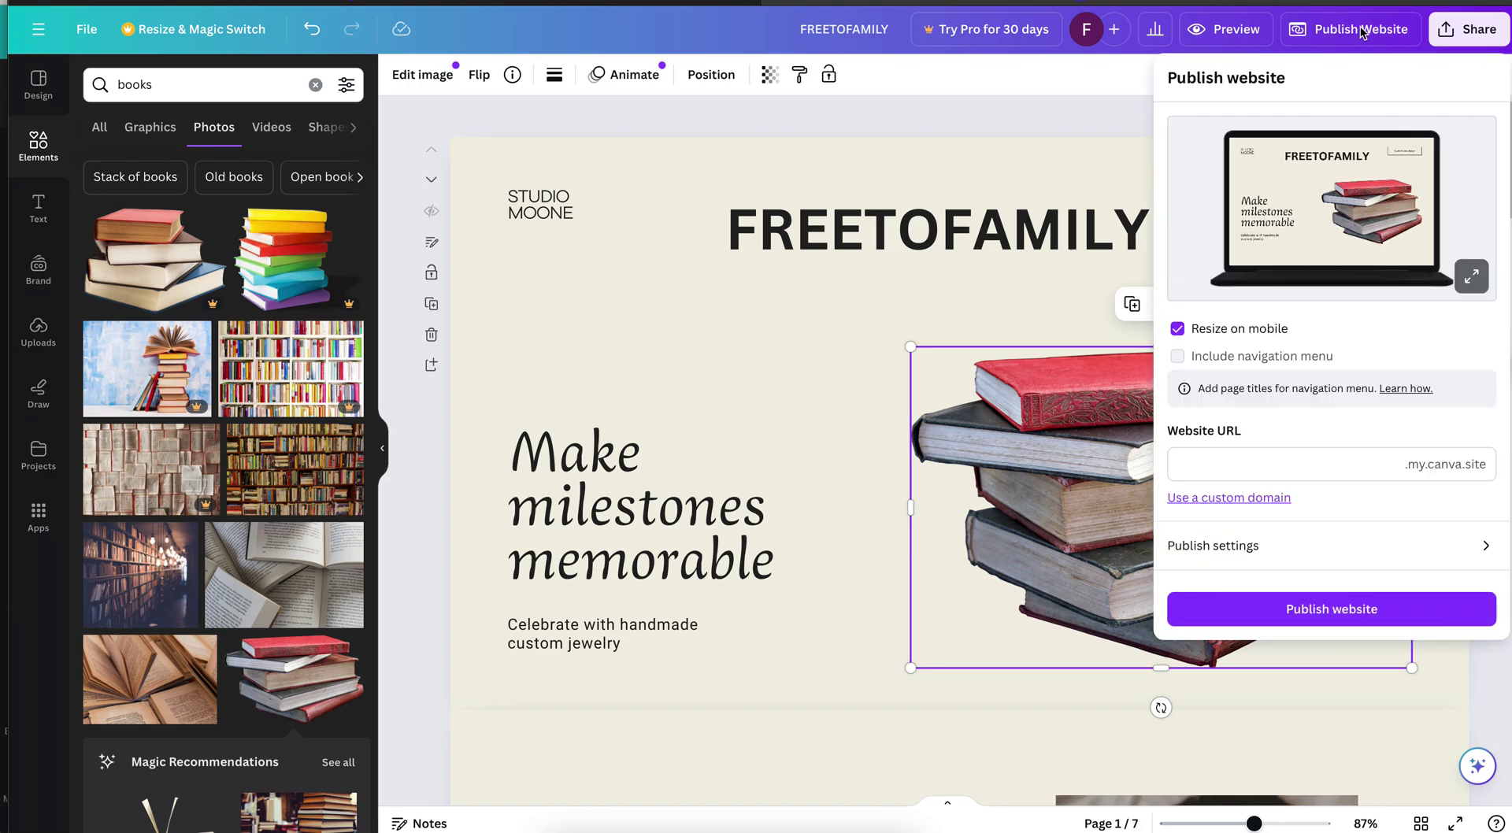
click(1298, 472)
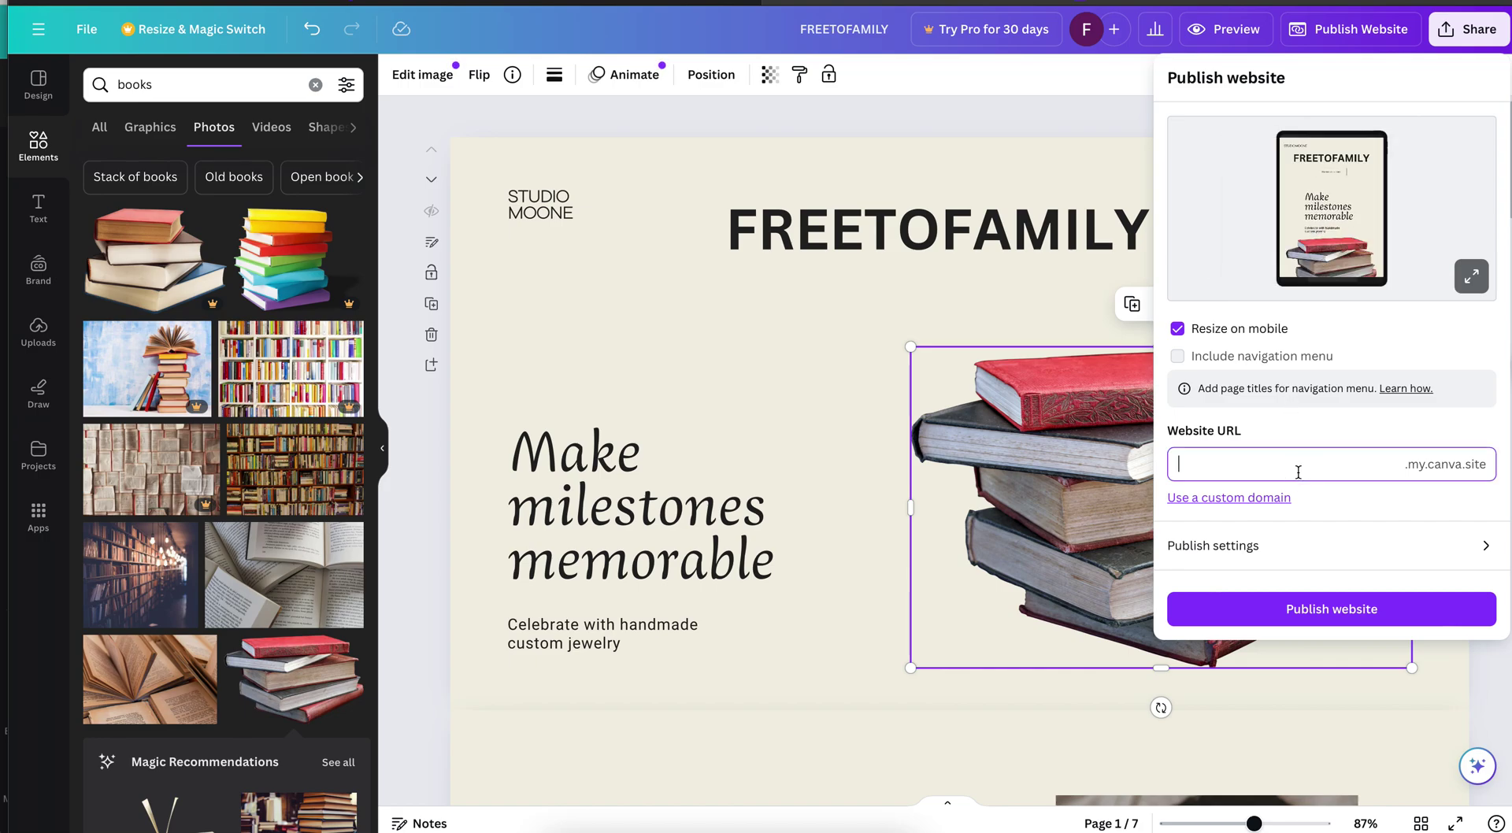
text(free)
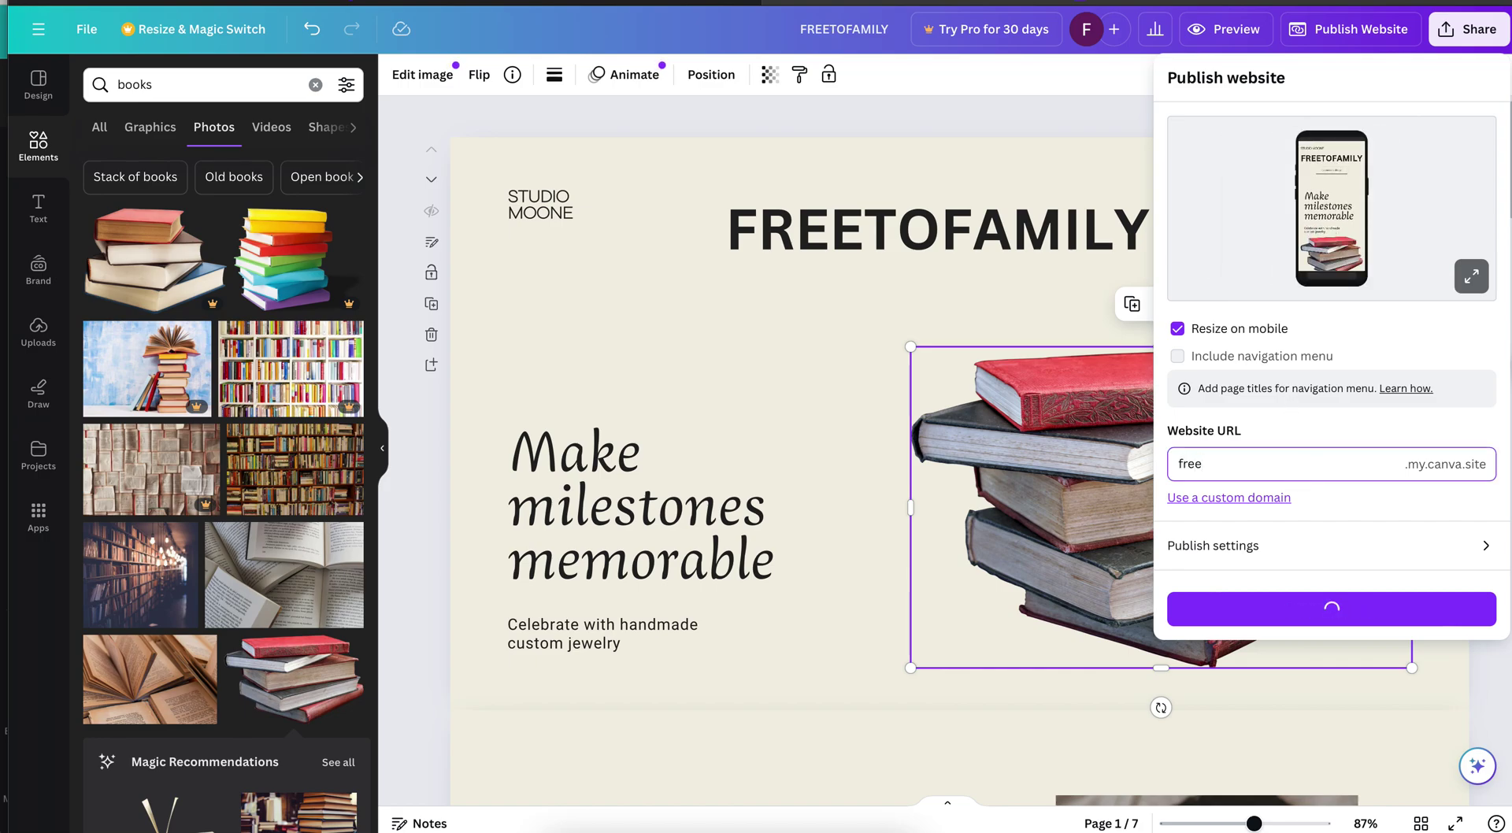
text(tof)
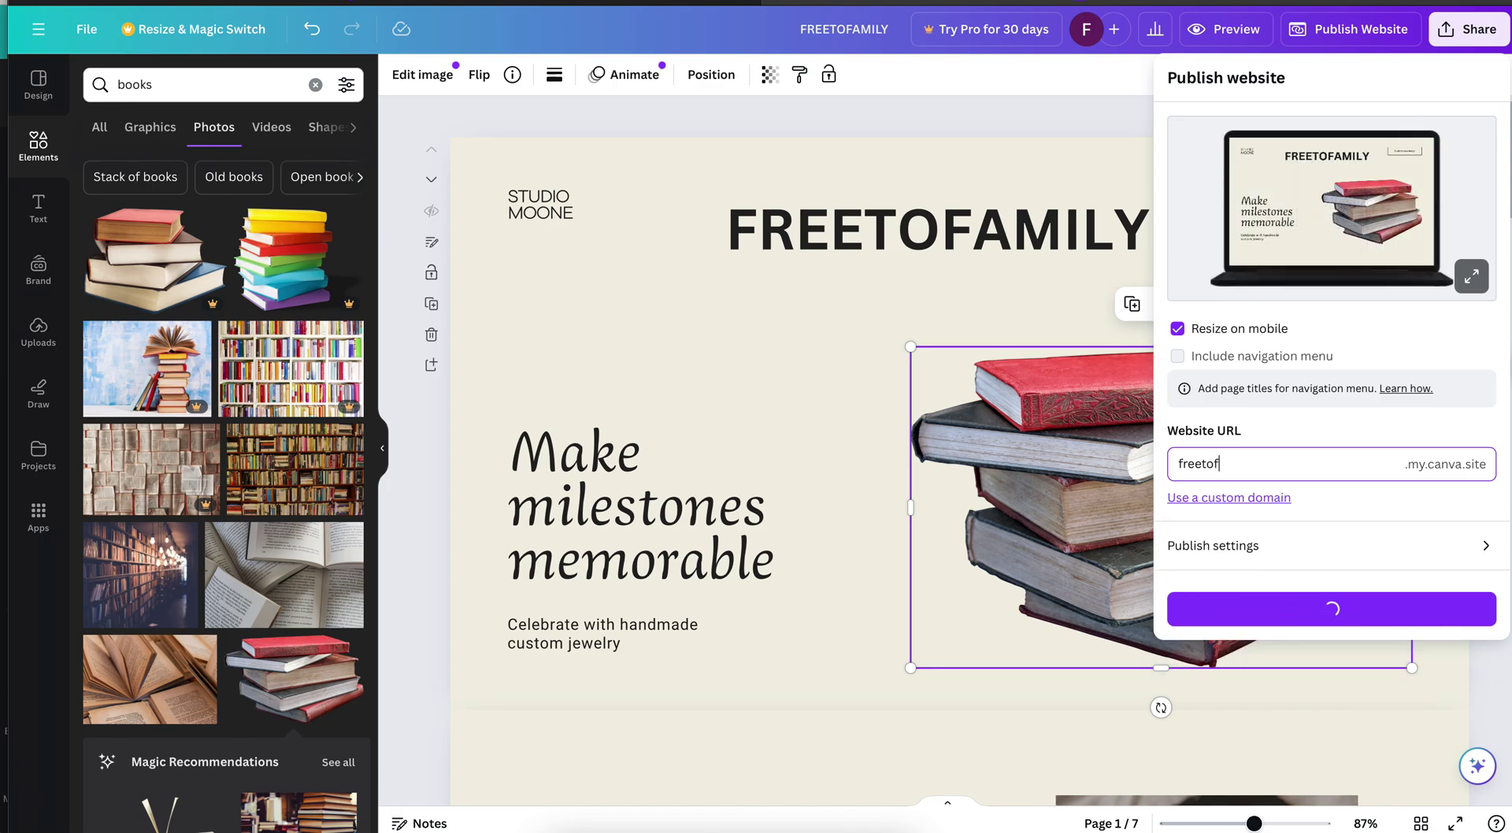
text(amily)
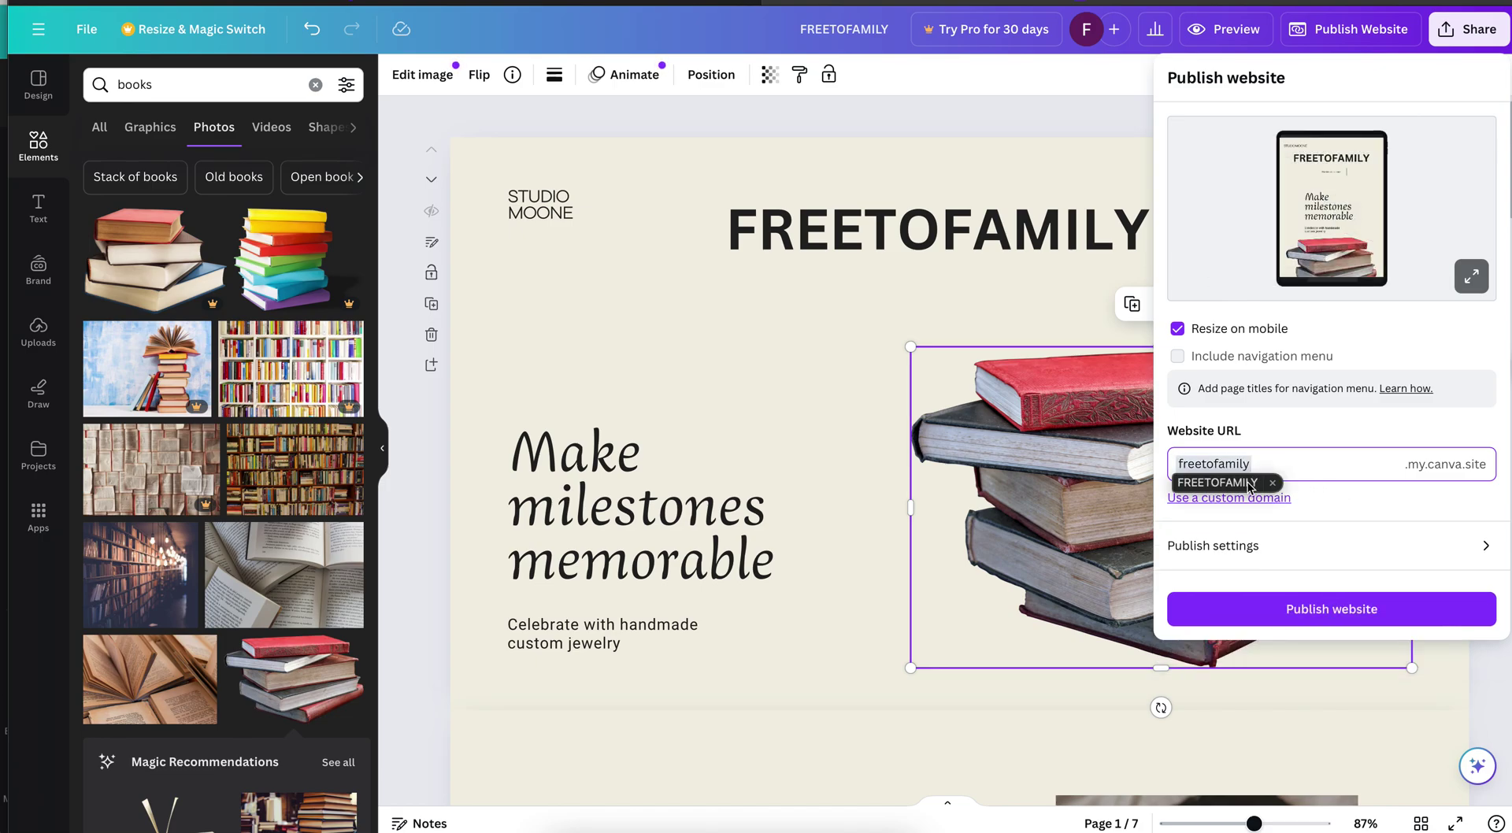
click(1273, 483)
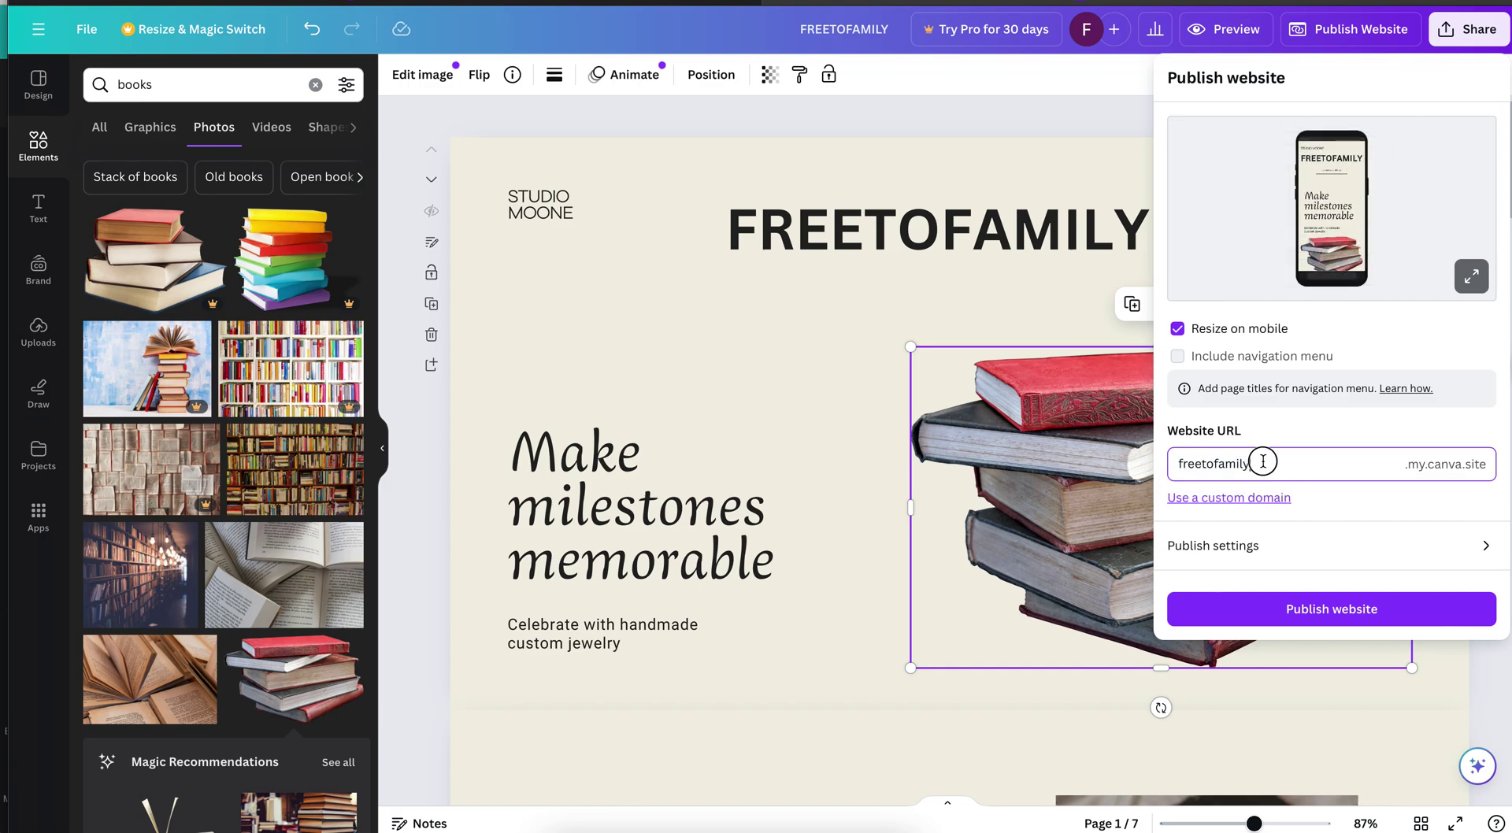
drag(1266, 463, 1164, 463)
key(BackSpace)
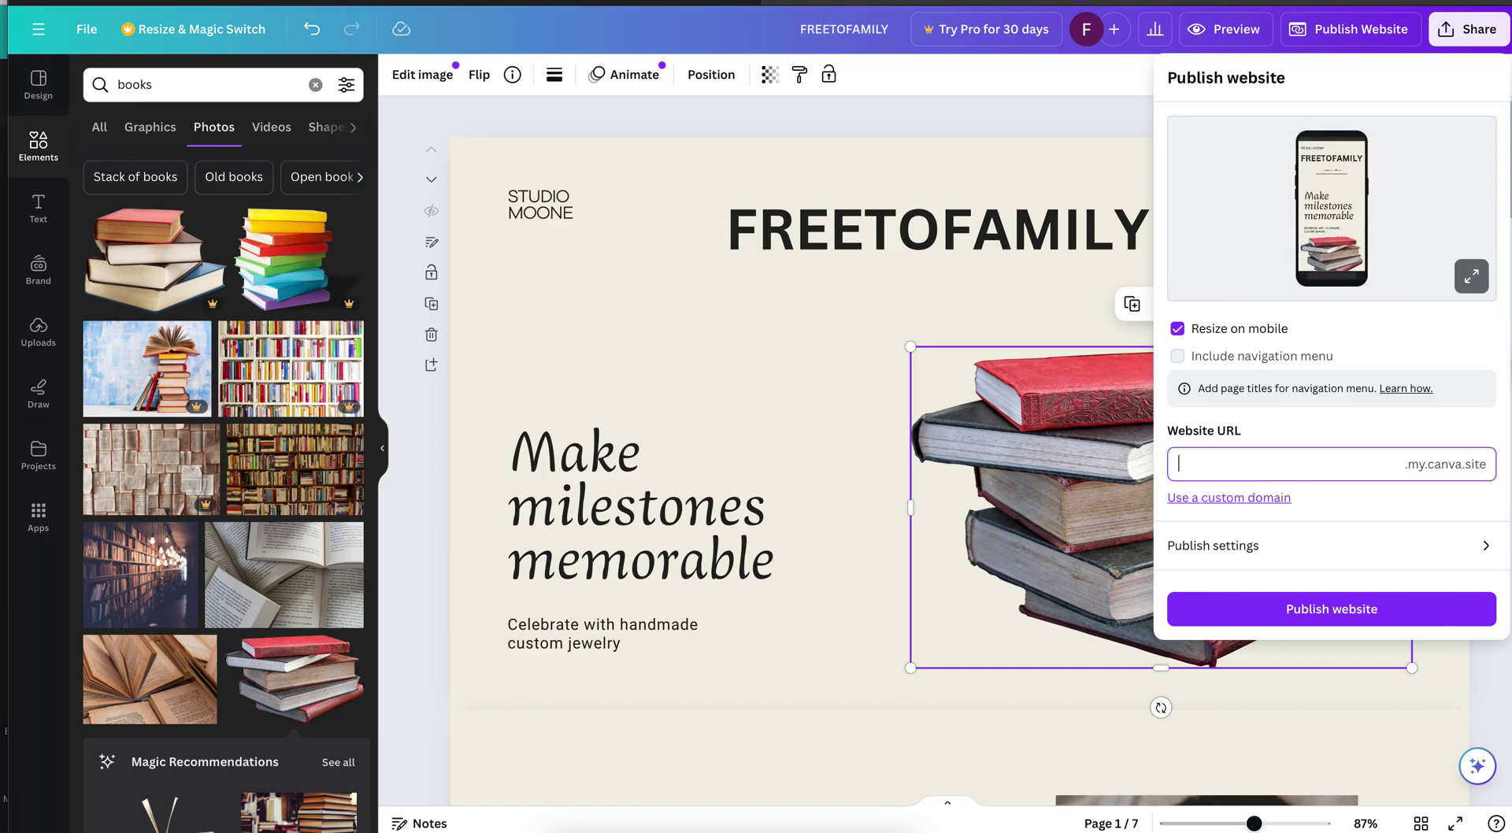
click(1274, 618)
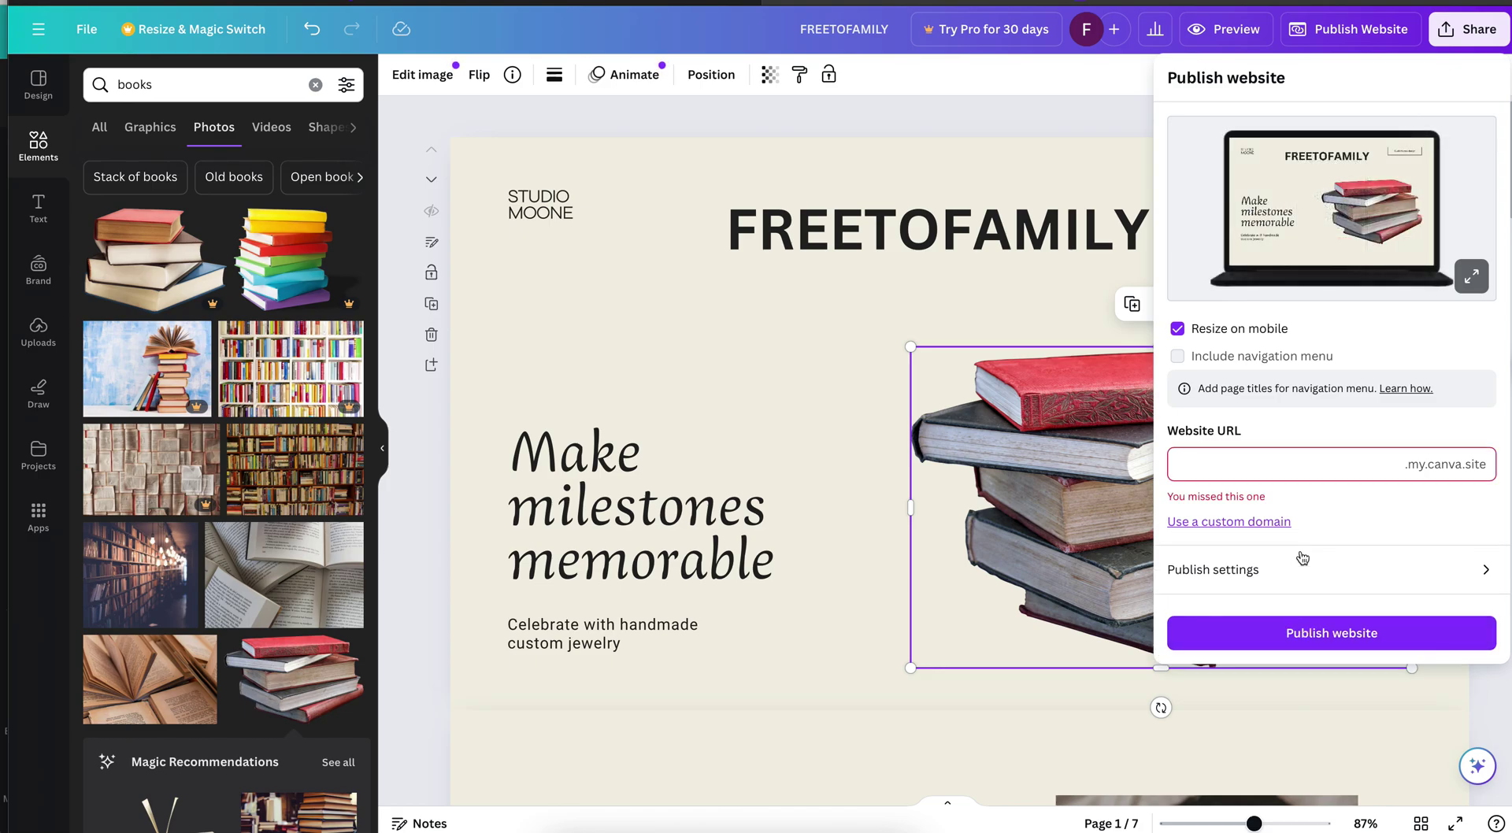
click(1272, 523)
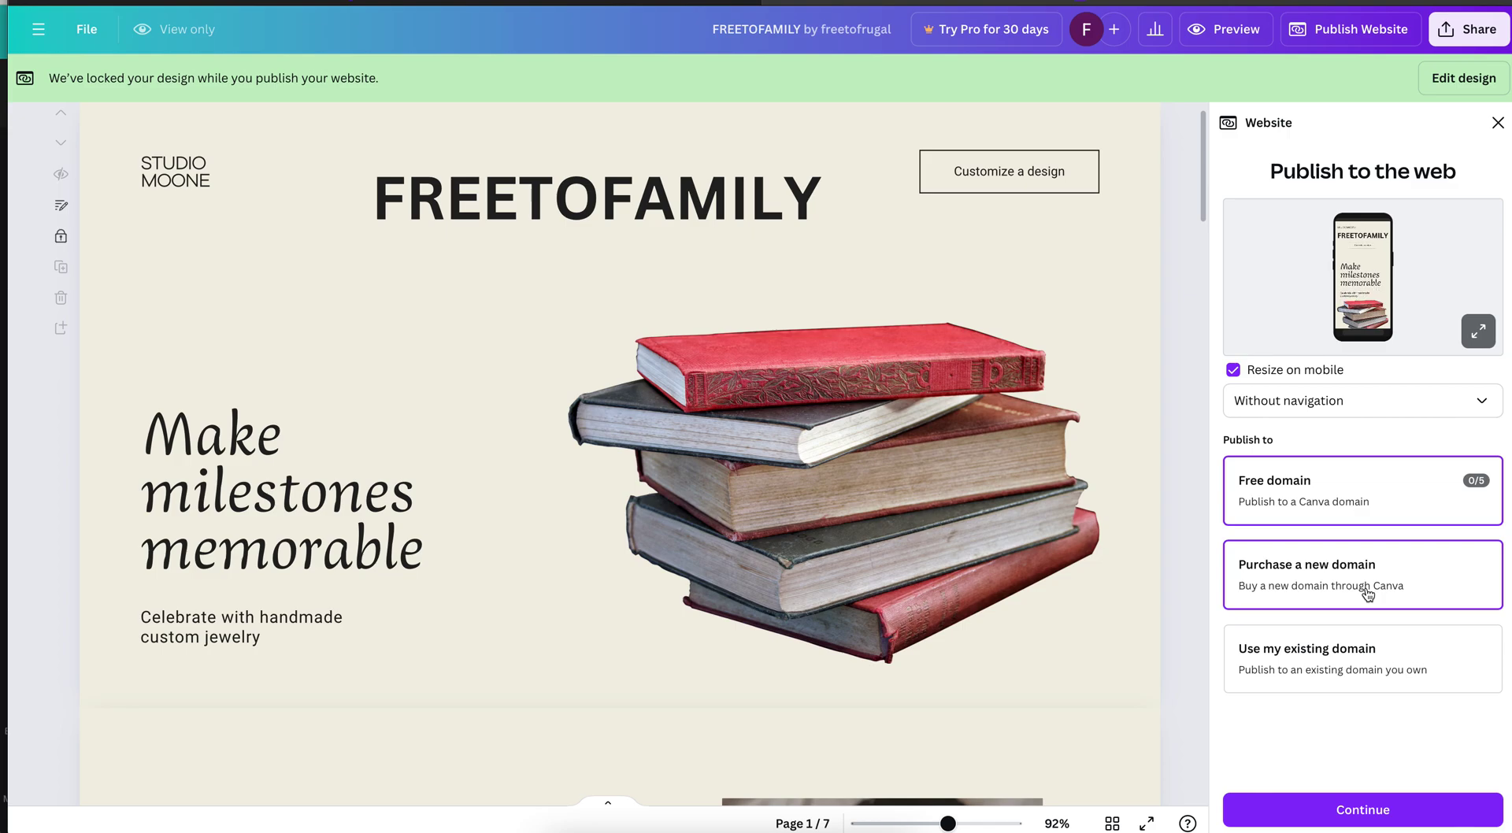
Preview the existing-domain option, then go back and continue with the free Canva domain
click(1356, 668)
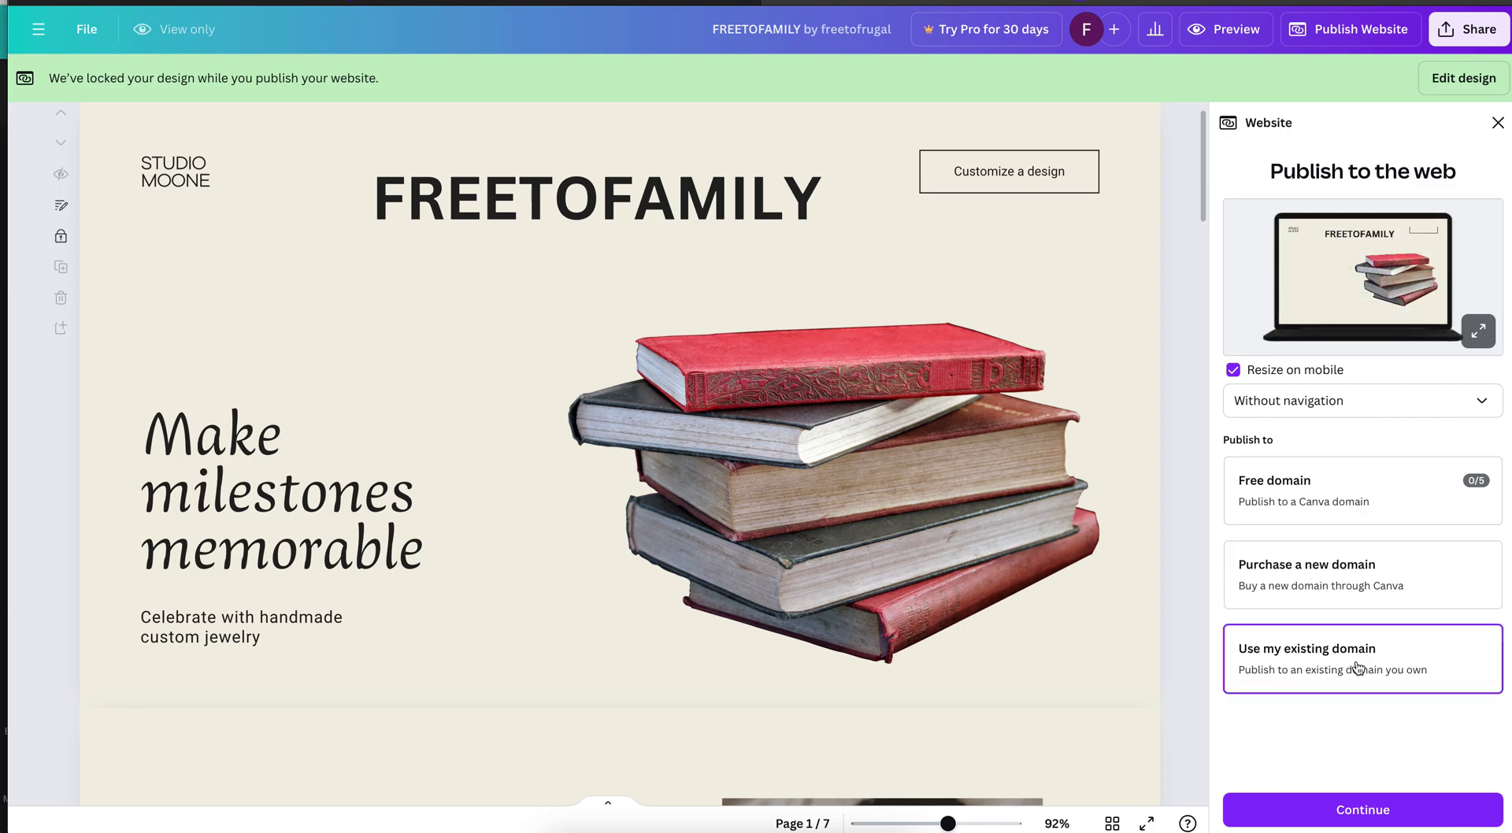
click(1332, 809)
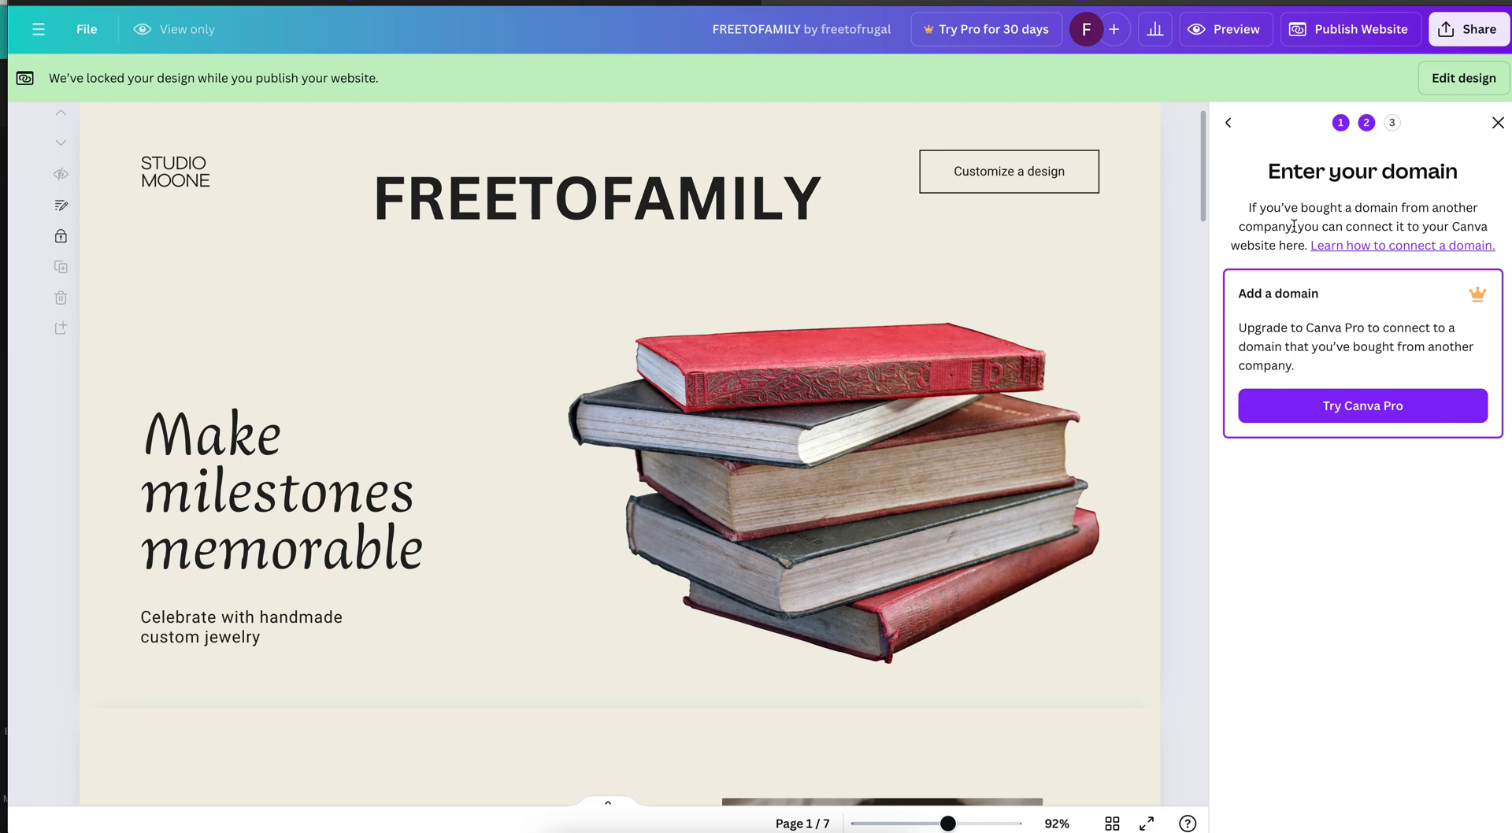
click(1228, 123)
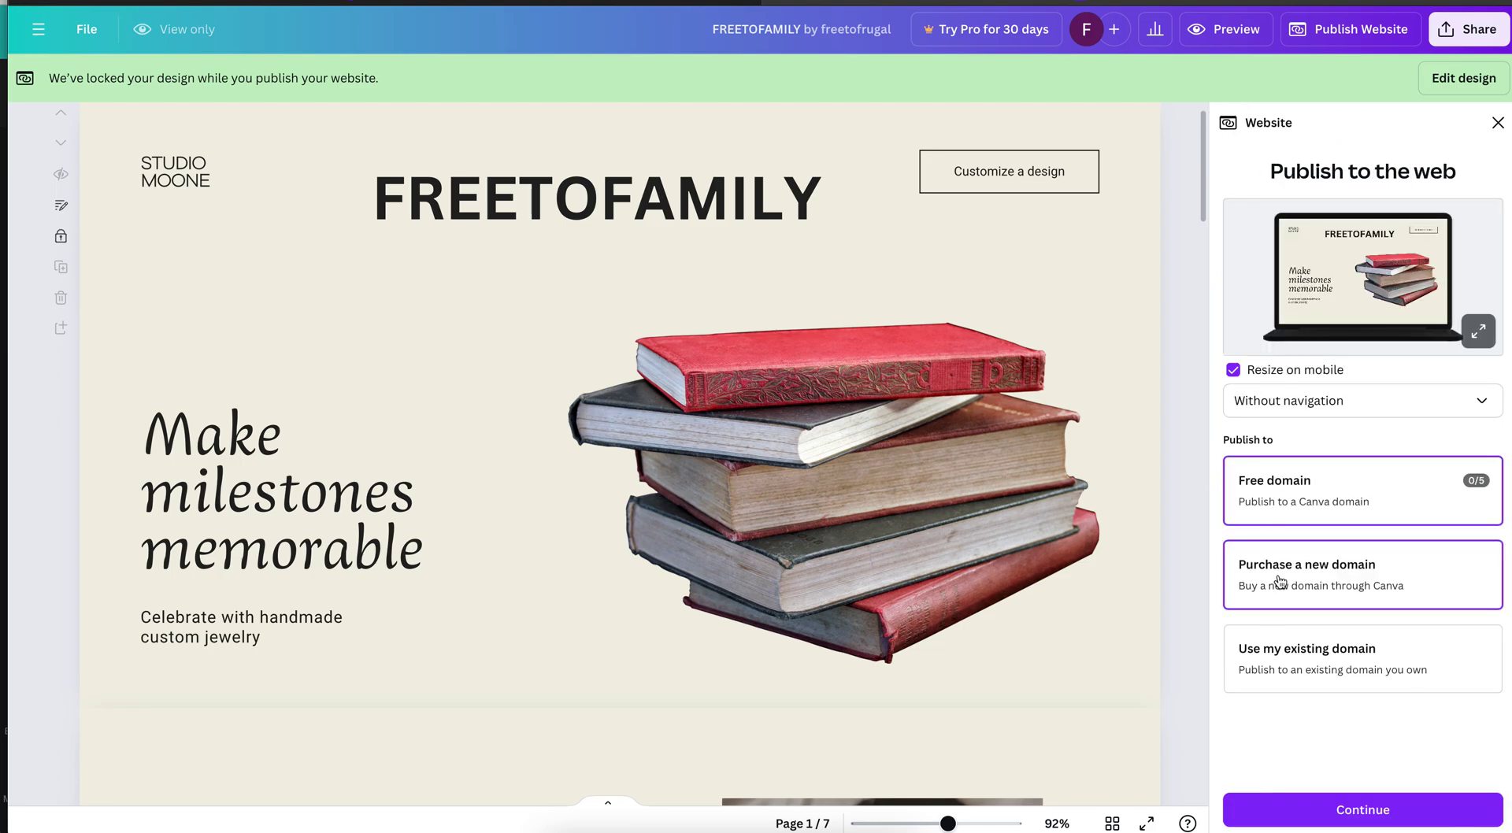
click(1331, 824)
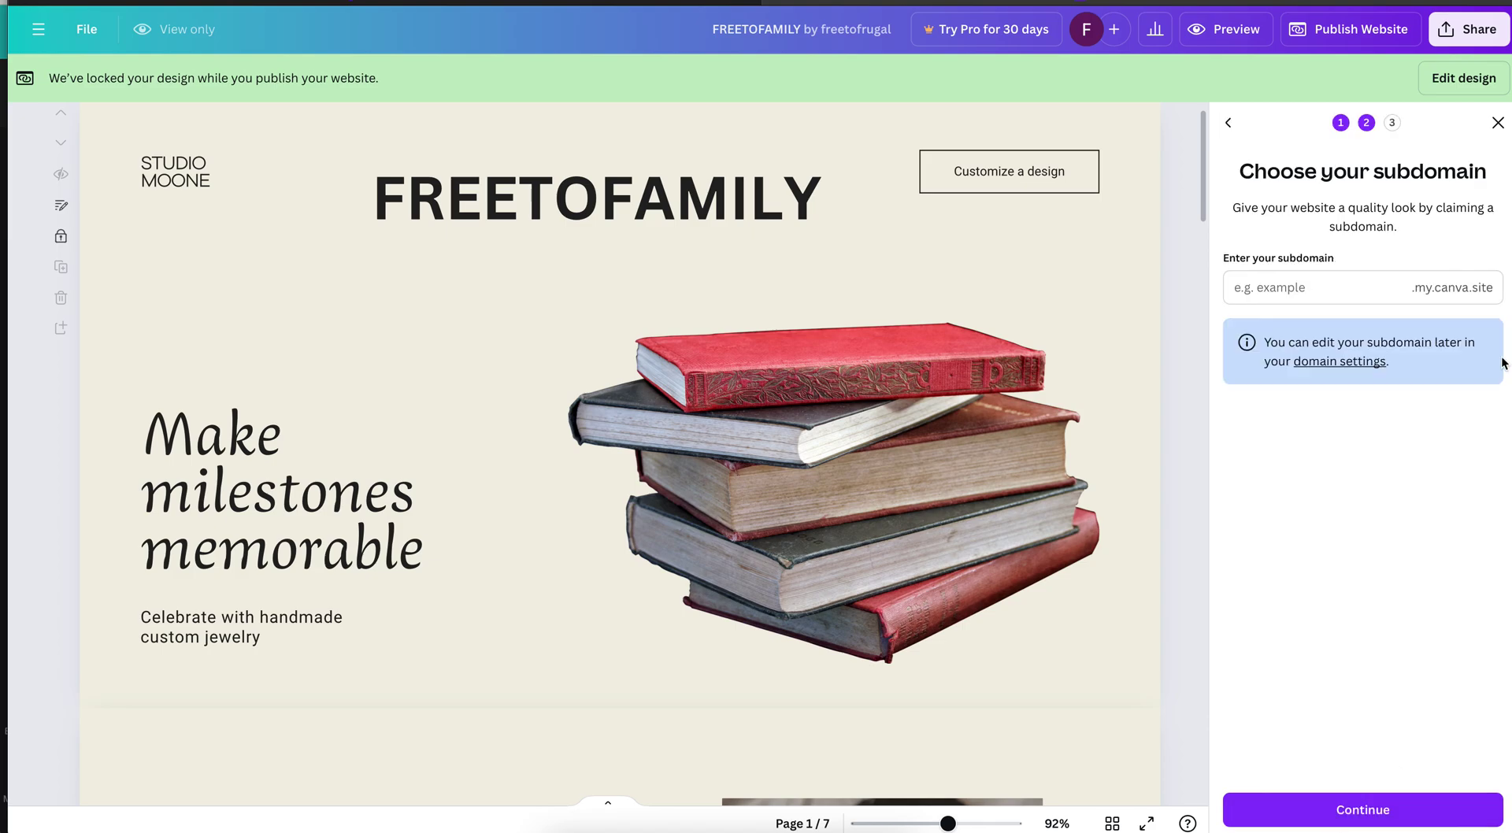
Check subdomains testing, testing123 and testing12345 for availability
click(1360, 300)
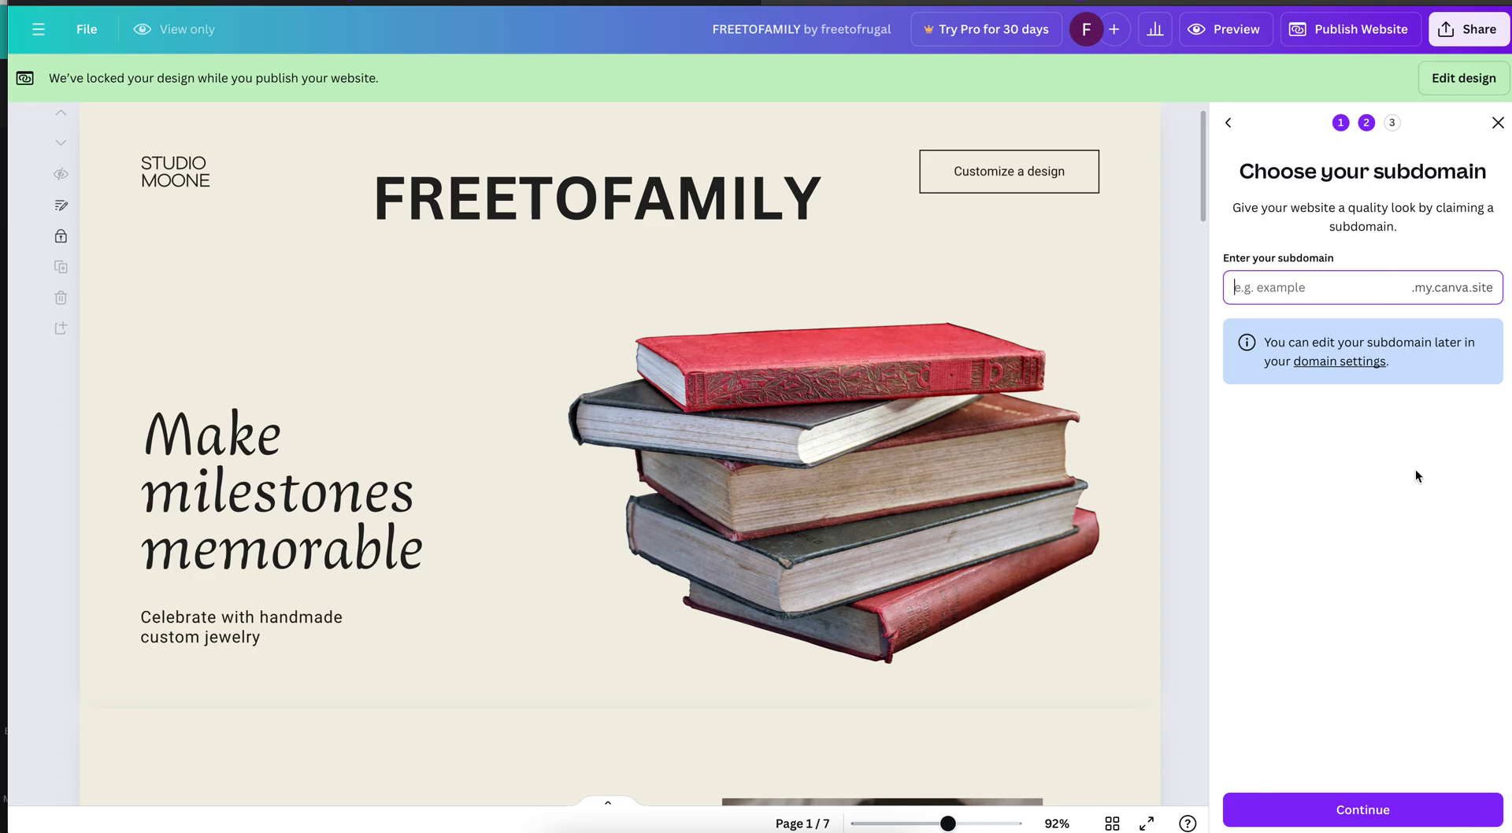
text(testing)
click(1347, 807)
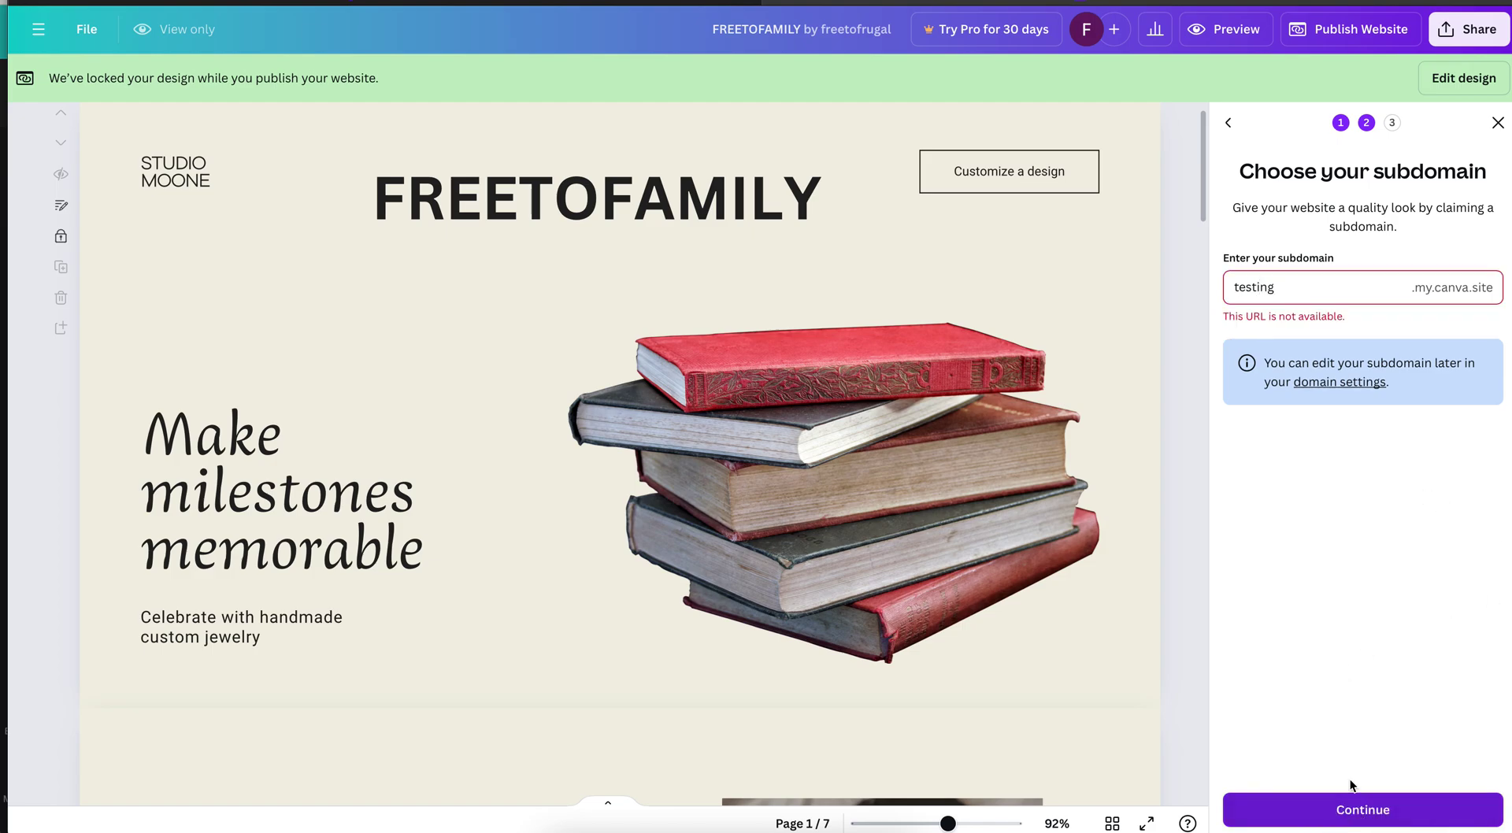
click(1358, 288)
text(123)
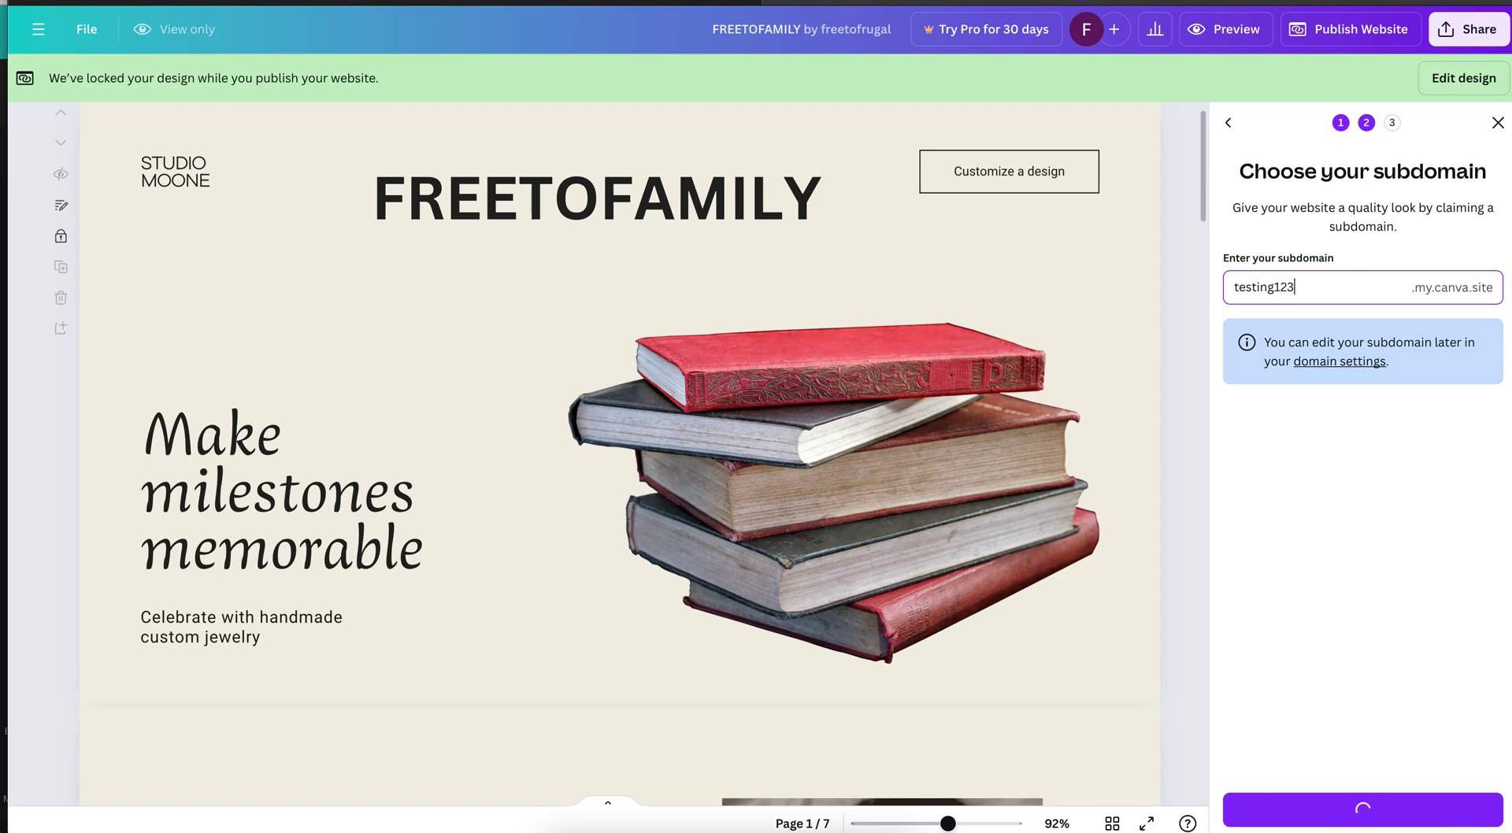
click(1316, 809)
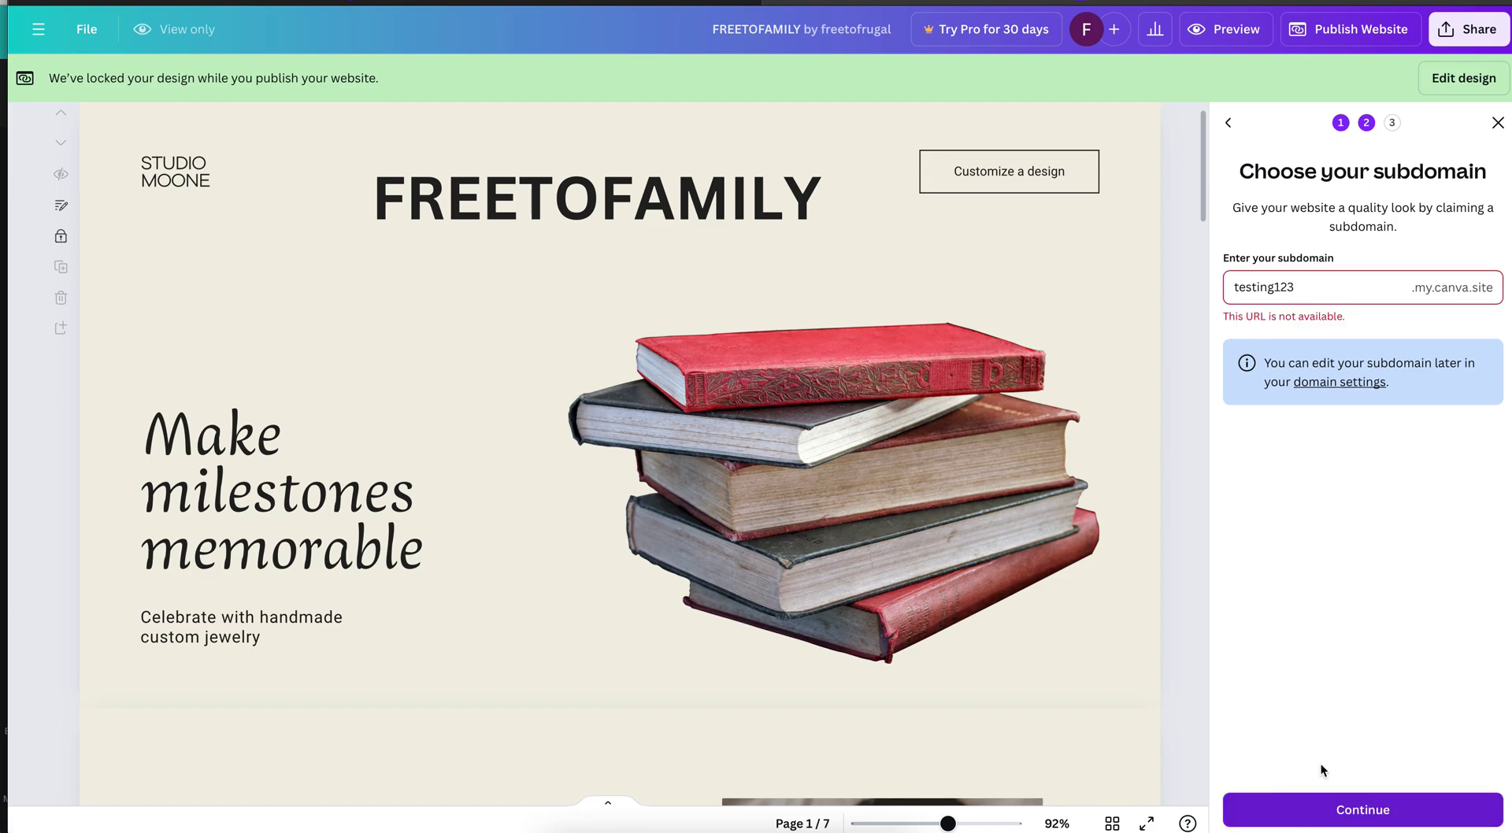
click(1342, 284)
text(45)
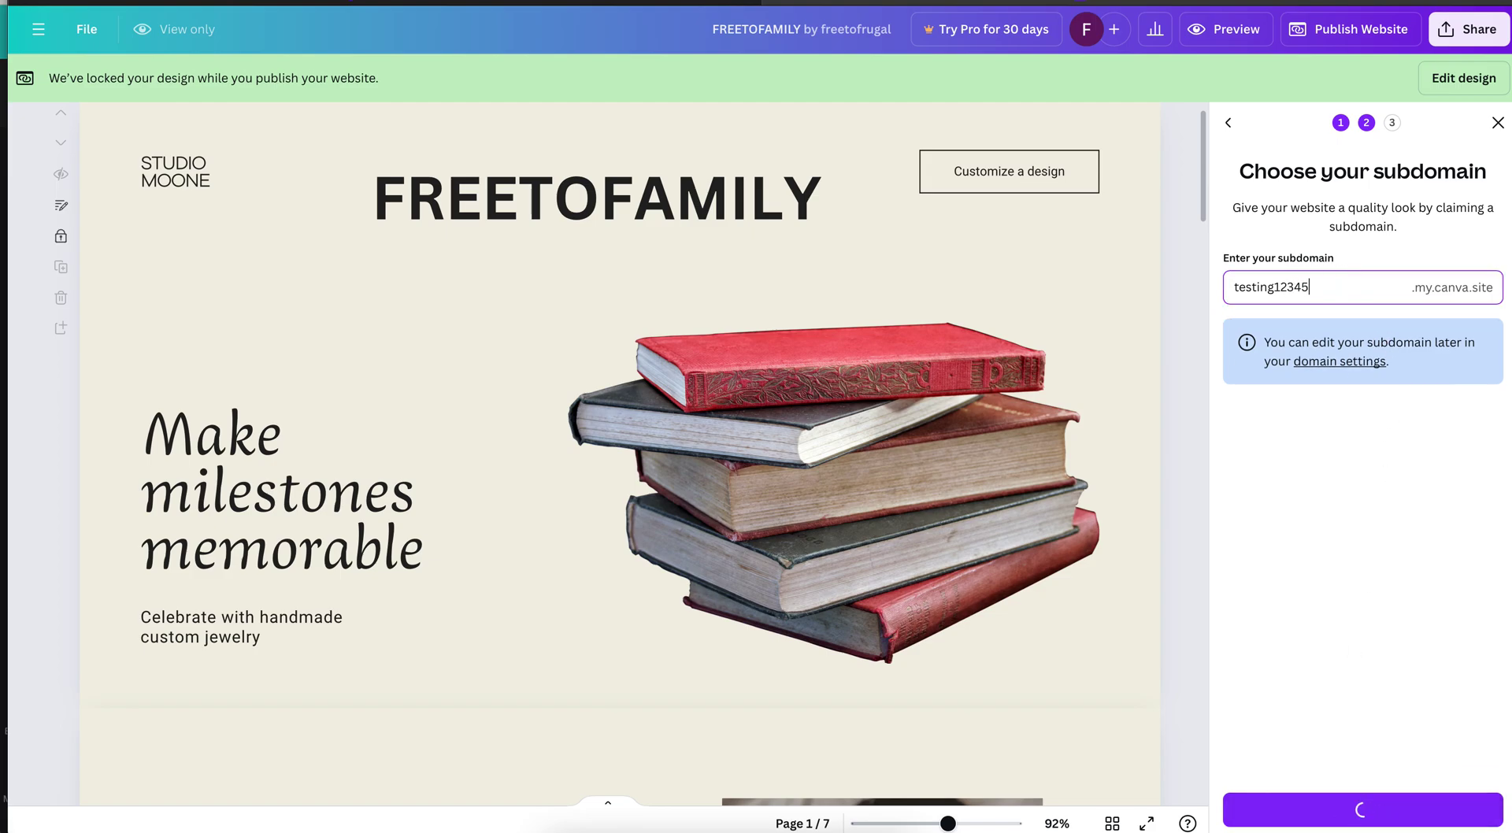
click(1333, 817)
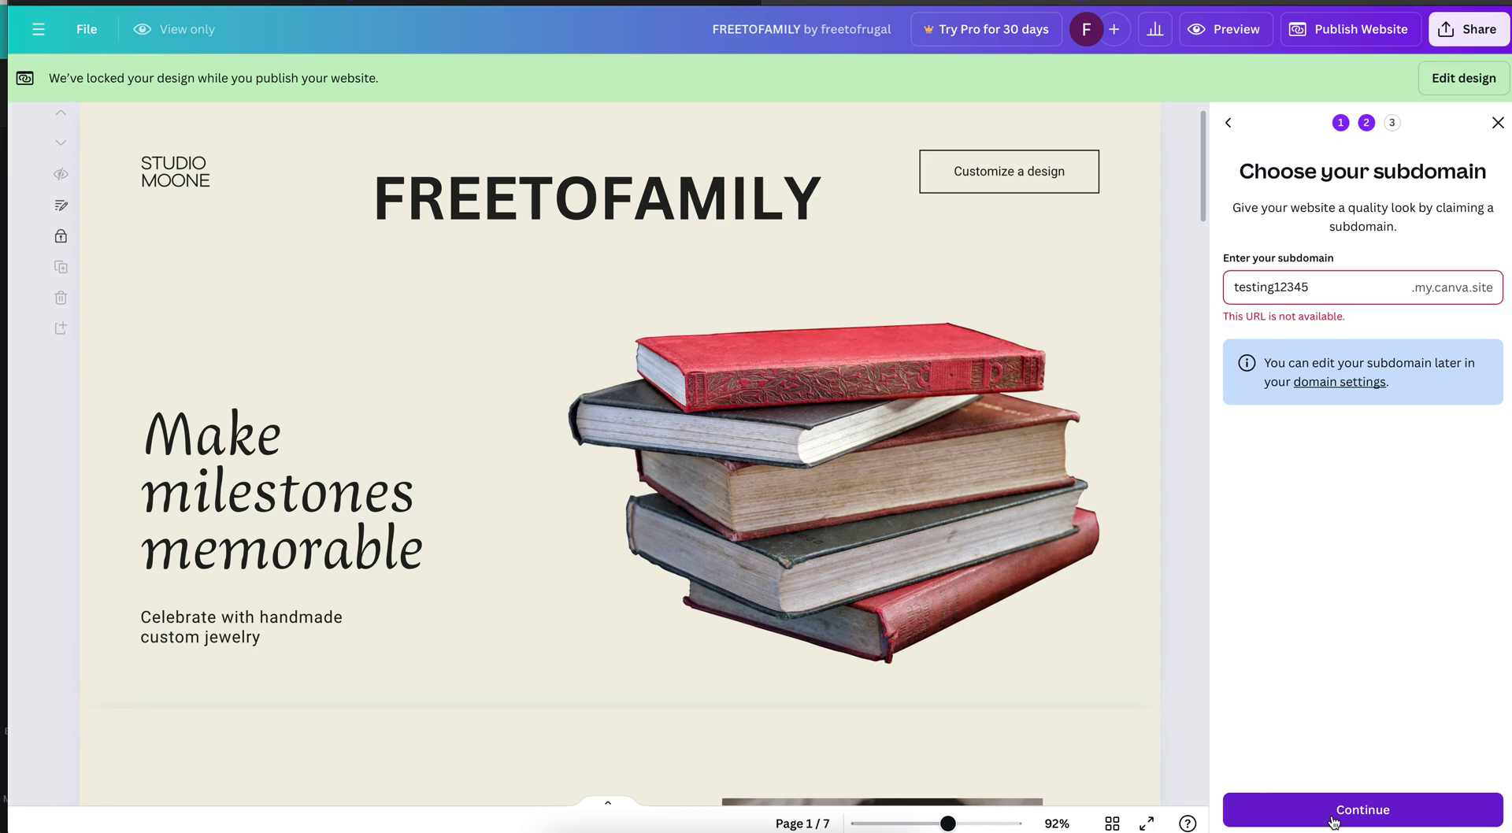
Replace the subdomain with thisismycanvasitefor-now and continue to Review Settings
click(1333, 284)
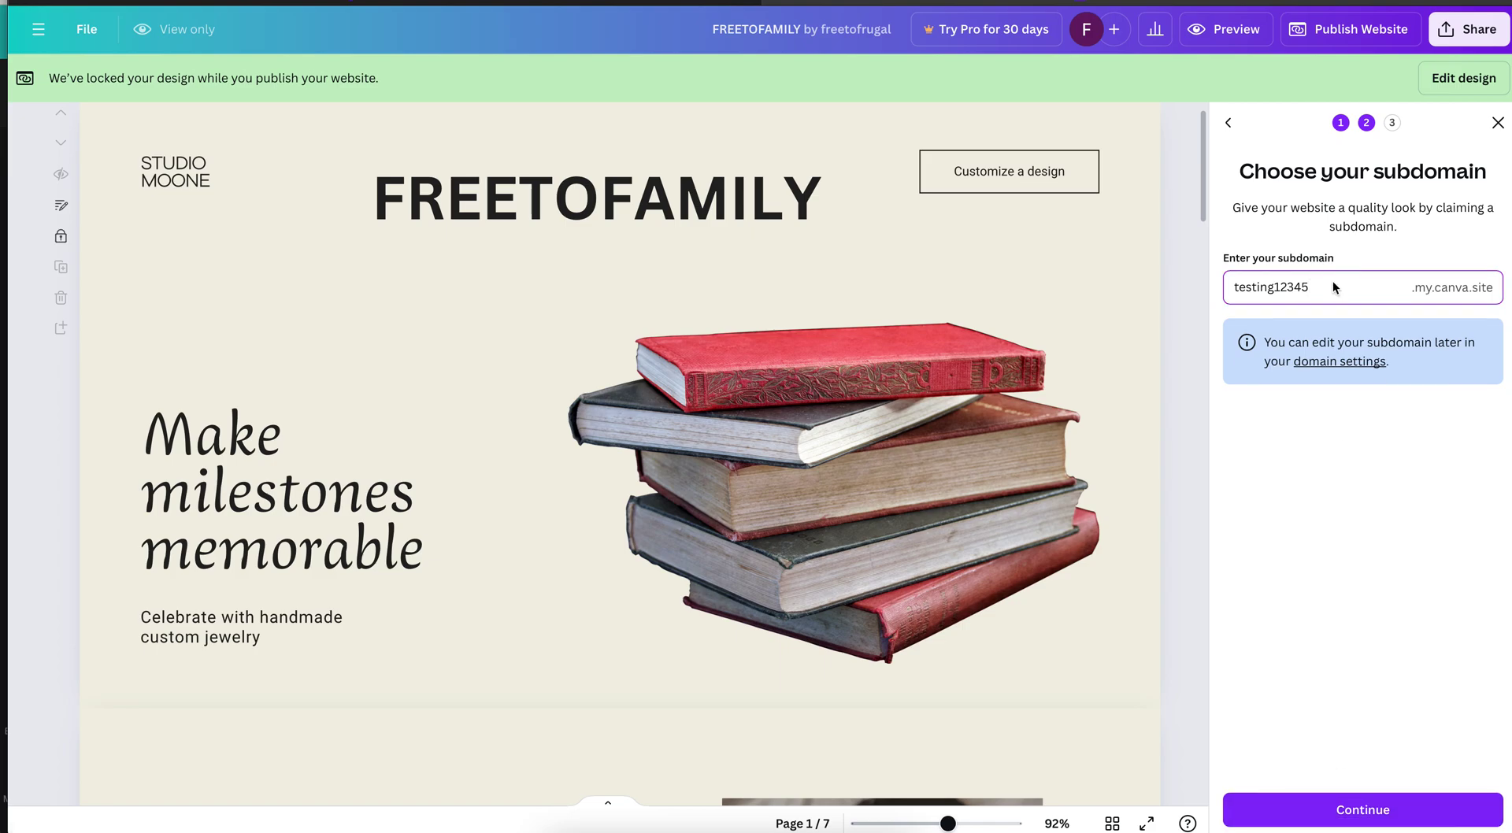
text(6789)
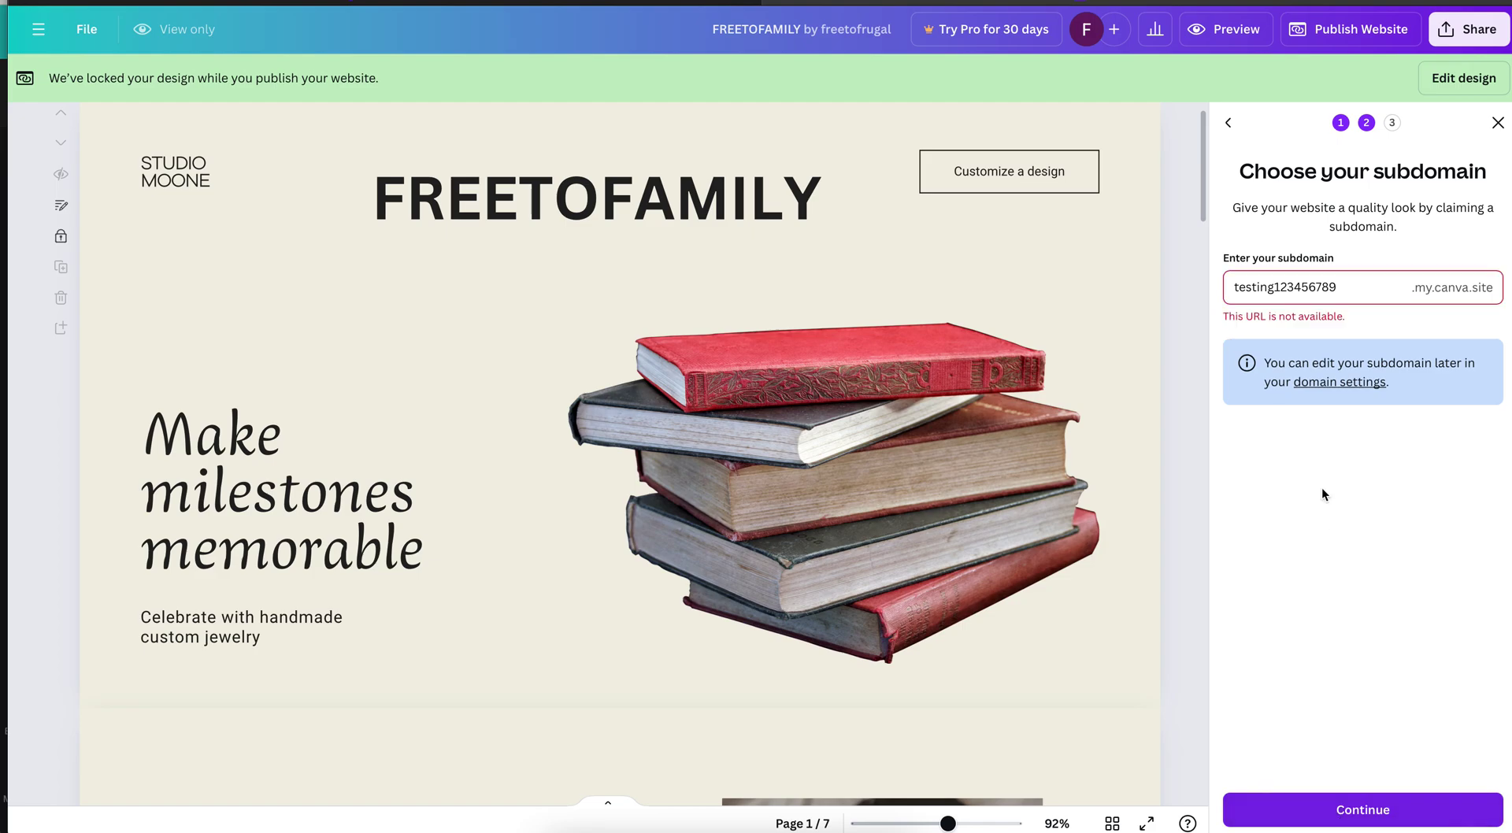
triple_click(1349, 289)
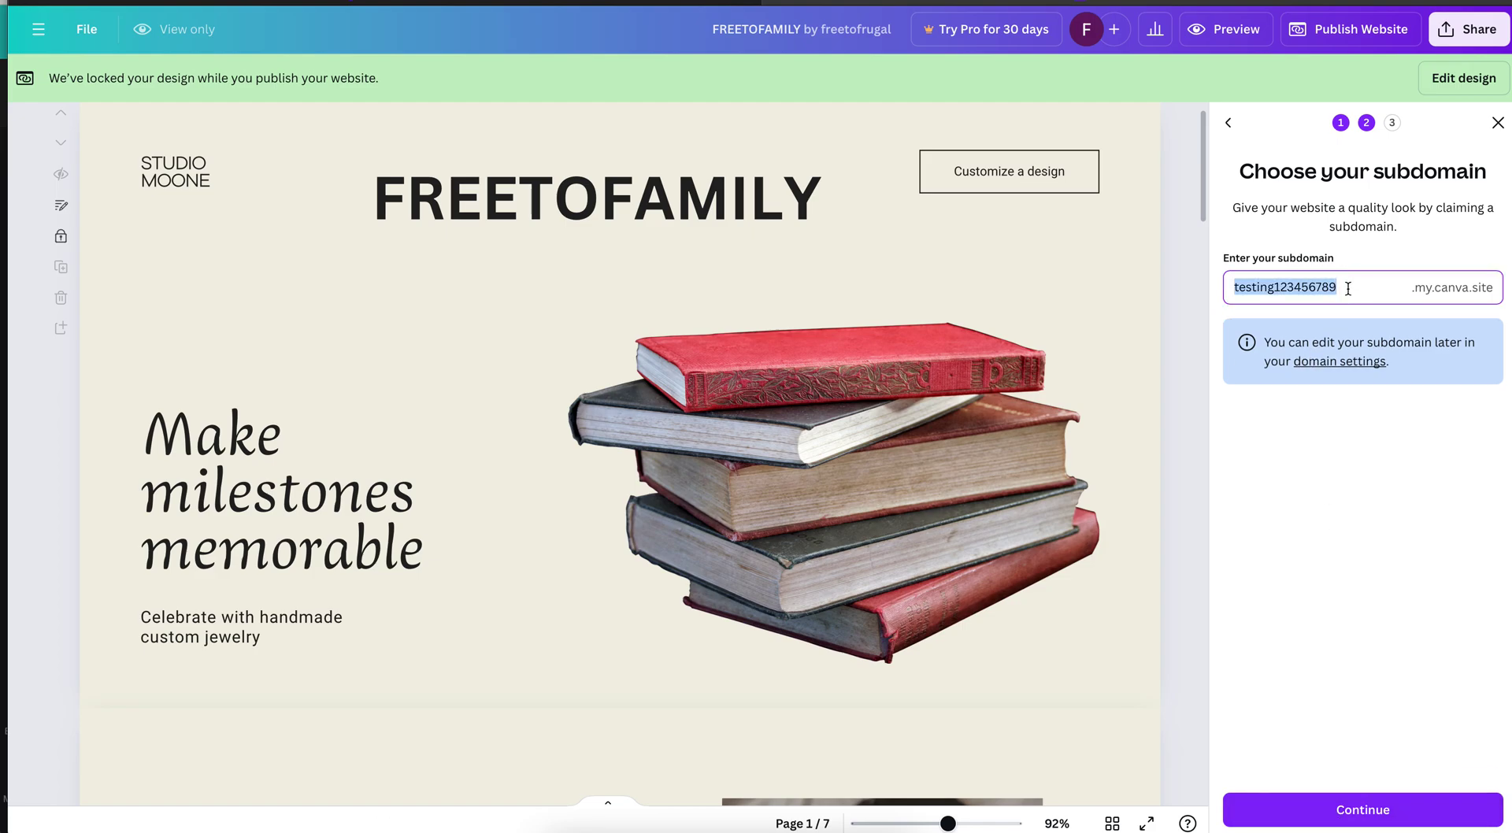
text(thisism)
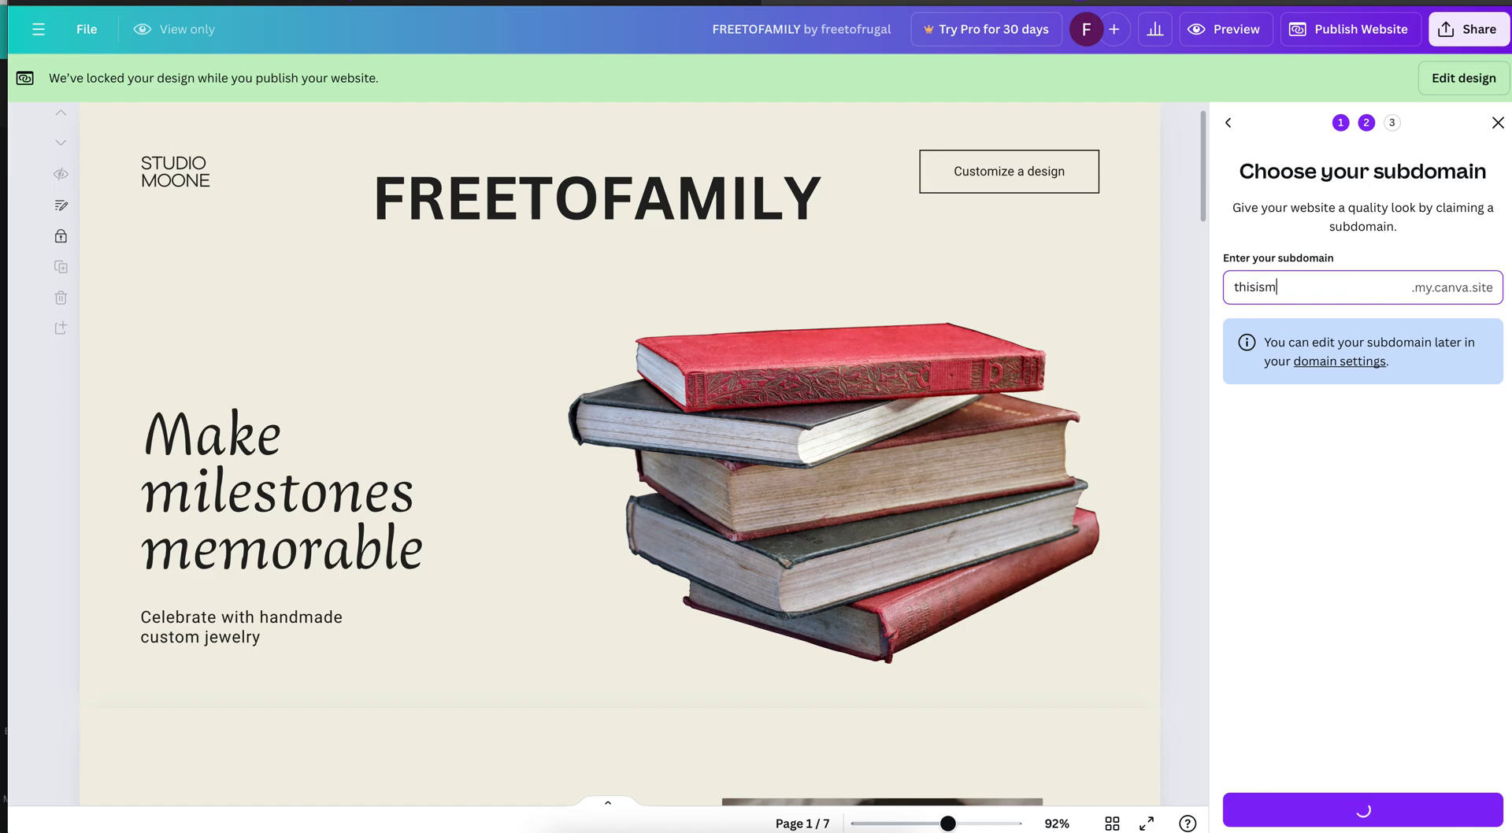
text(ycanvasitefor-now)
click(1344, 812)
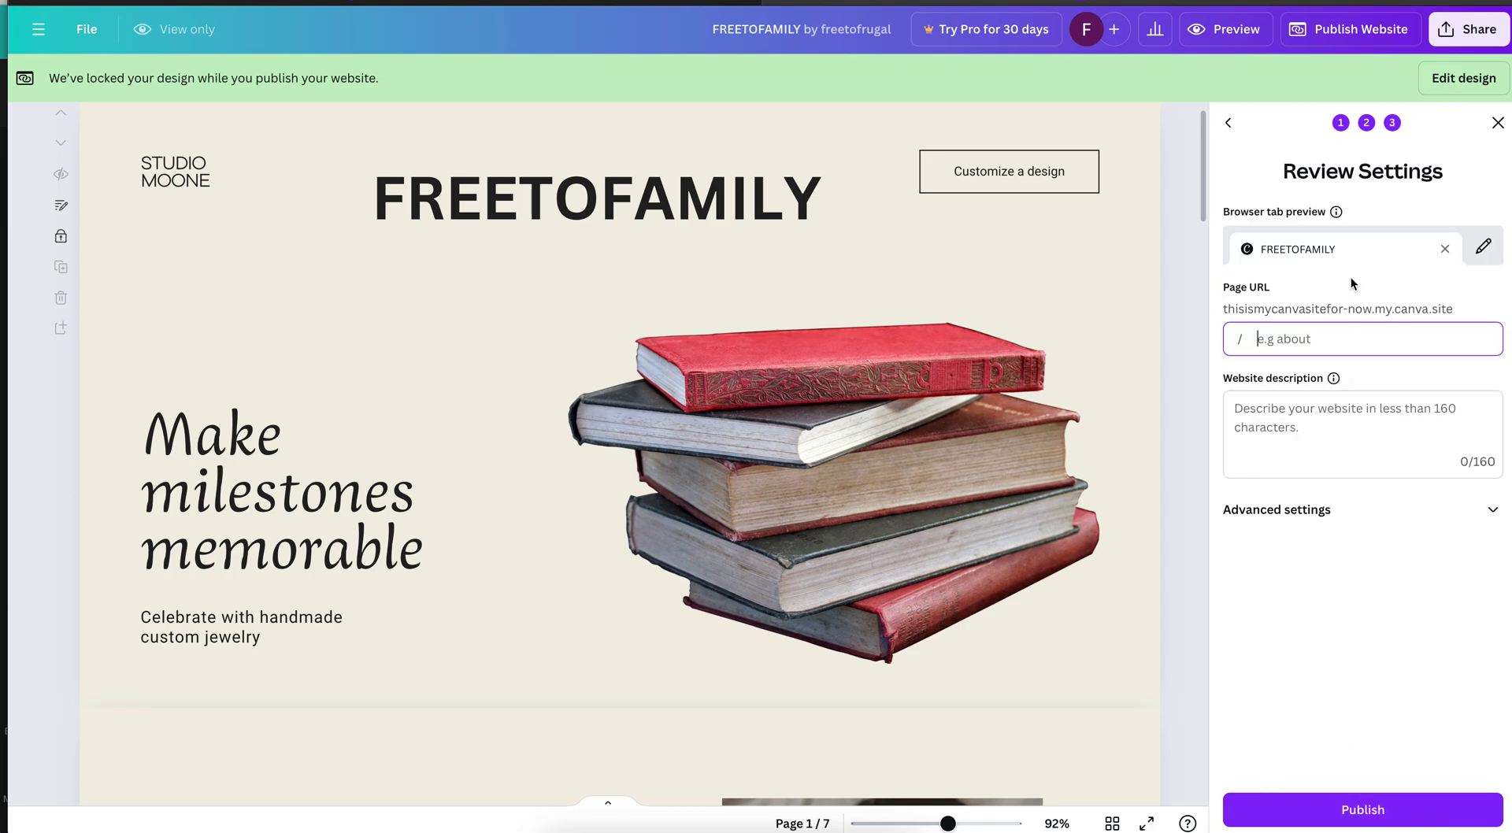
Claim thisismycanvasitefor-now.my.canva.site, inspect Page URL and description fields, and expand Advanced settings
click(1241, 311)
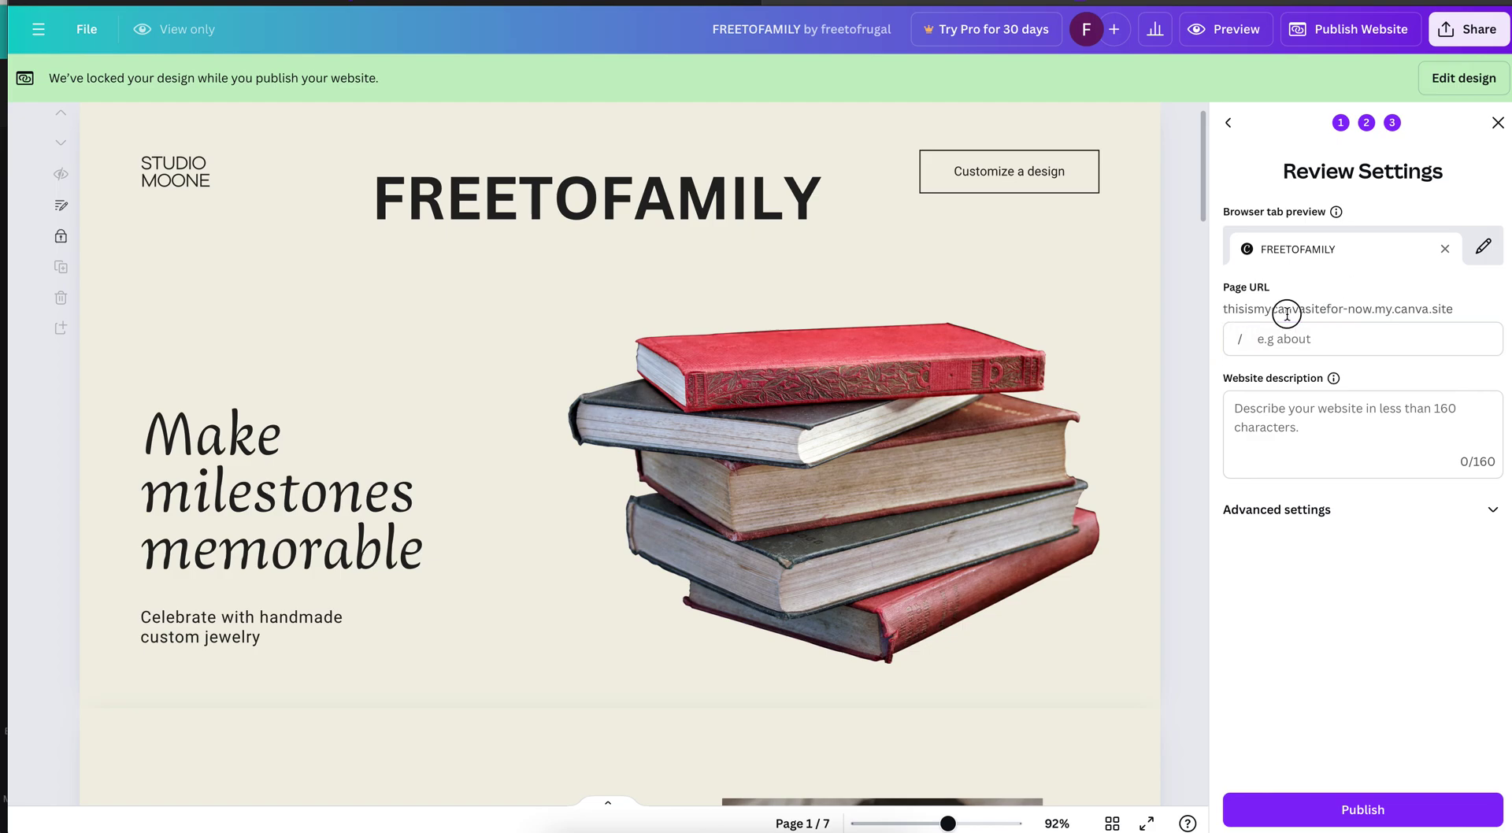
click(1302, 340)
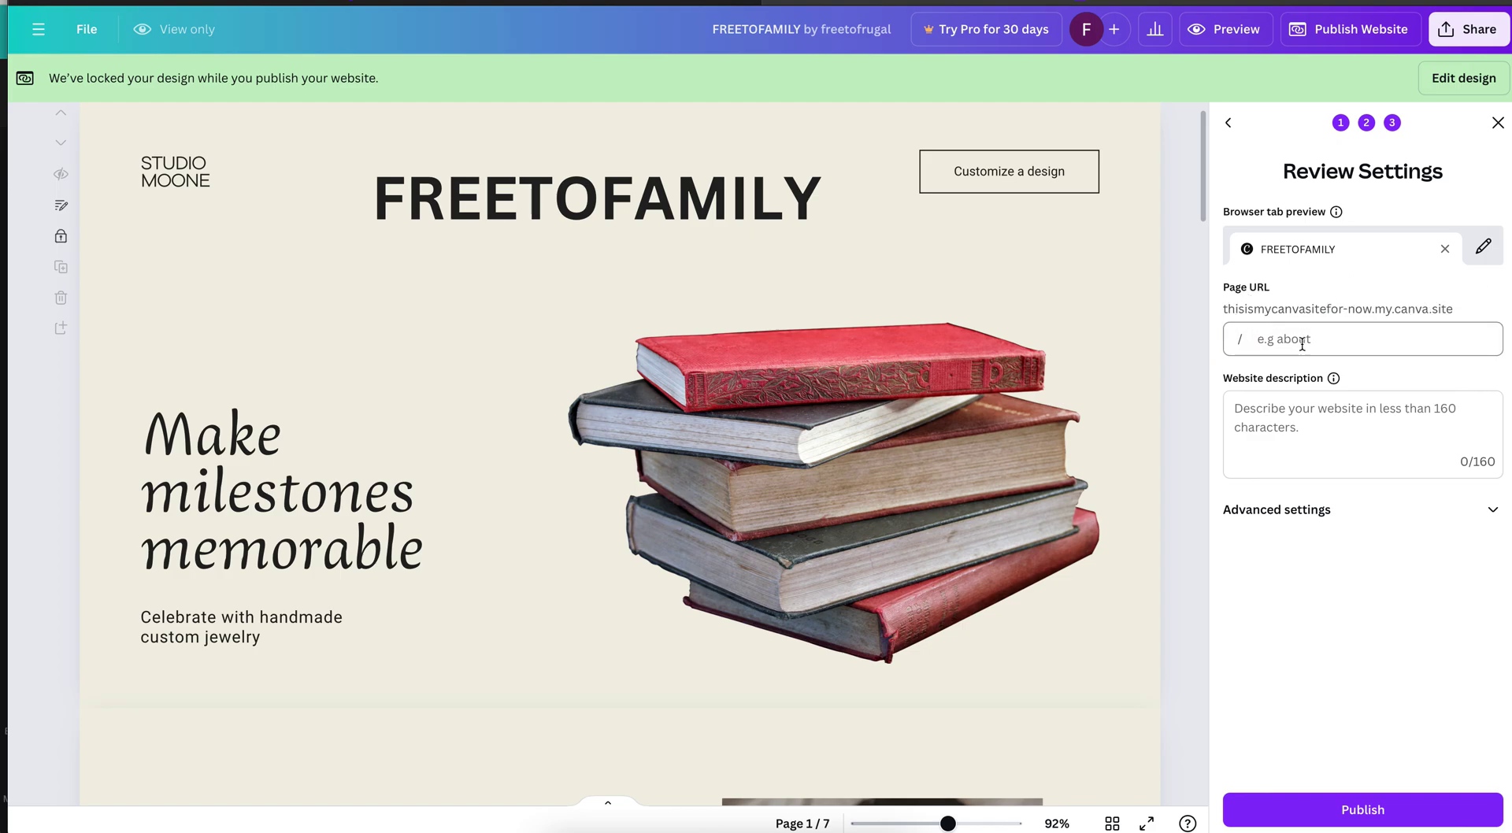
click(1319, 425)
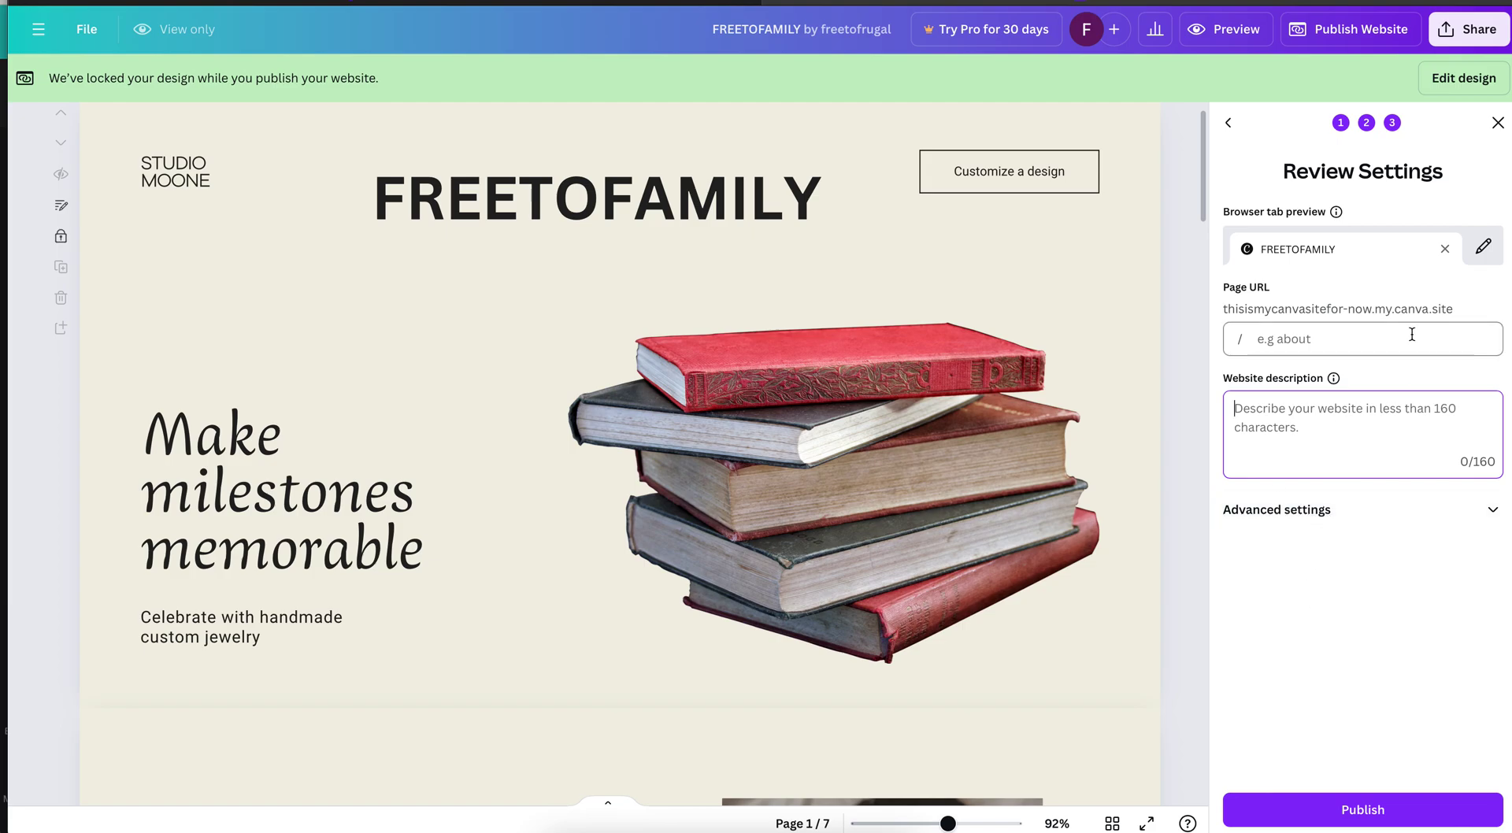
click(1495, 512)
scroll(1451, 583, down, 1)
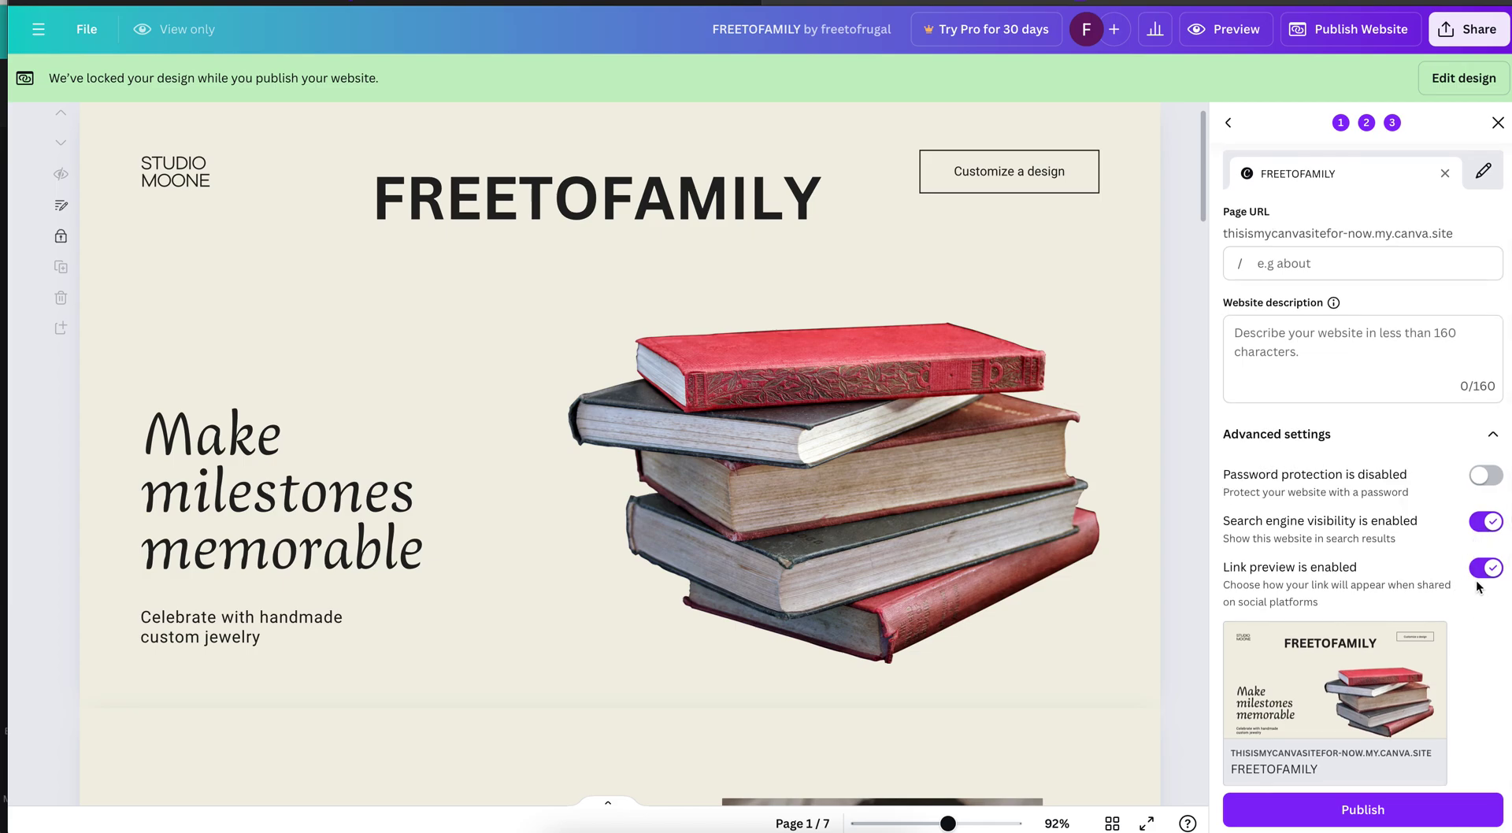
scroll(1457, 646, up, 1)
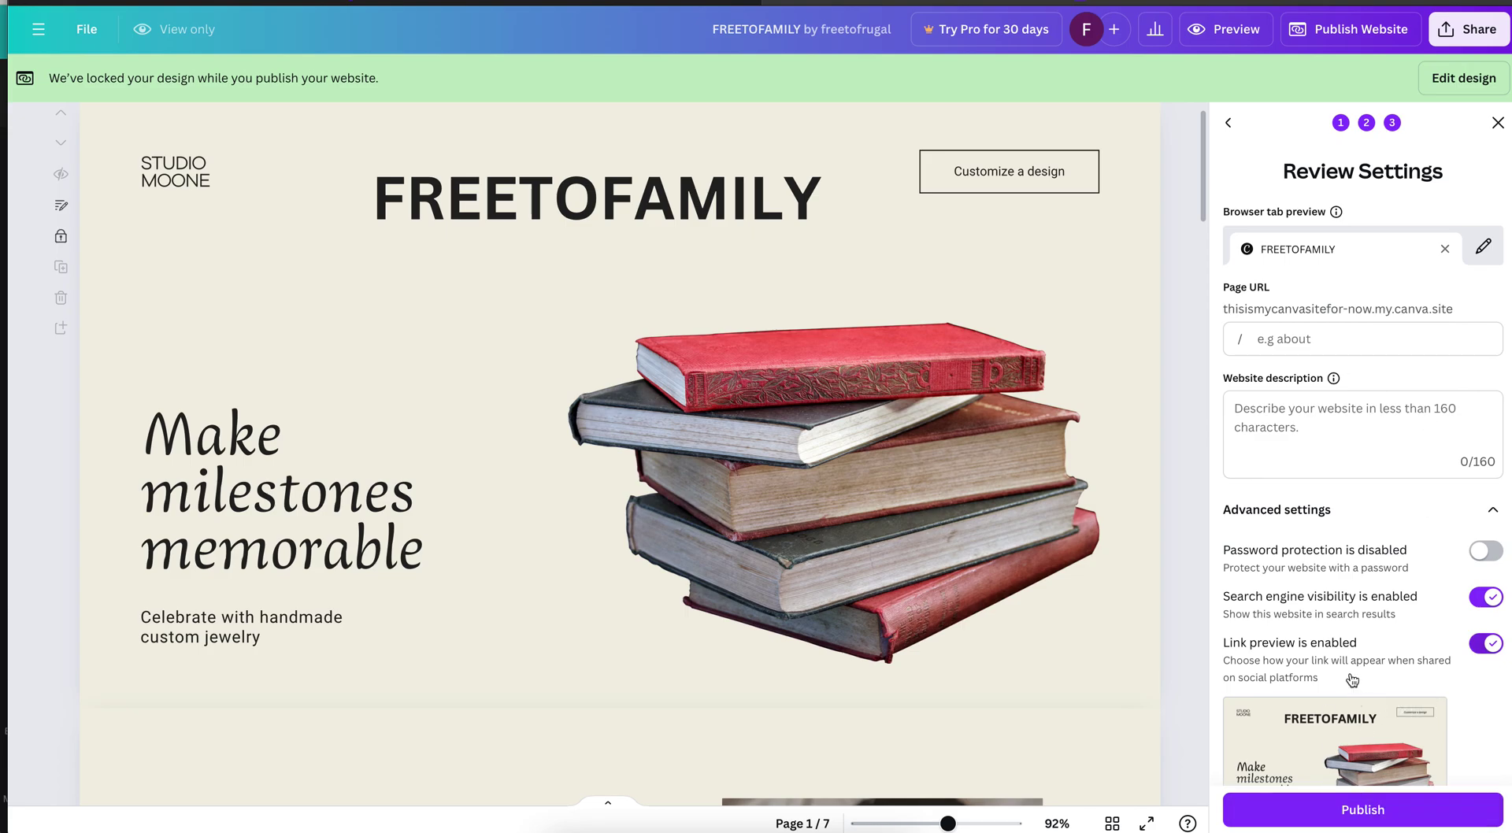
scroll(1351, 670, down, 2)
scroll(1352, 649, up, 2)
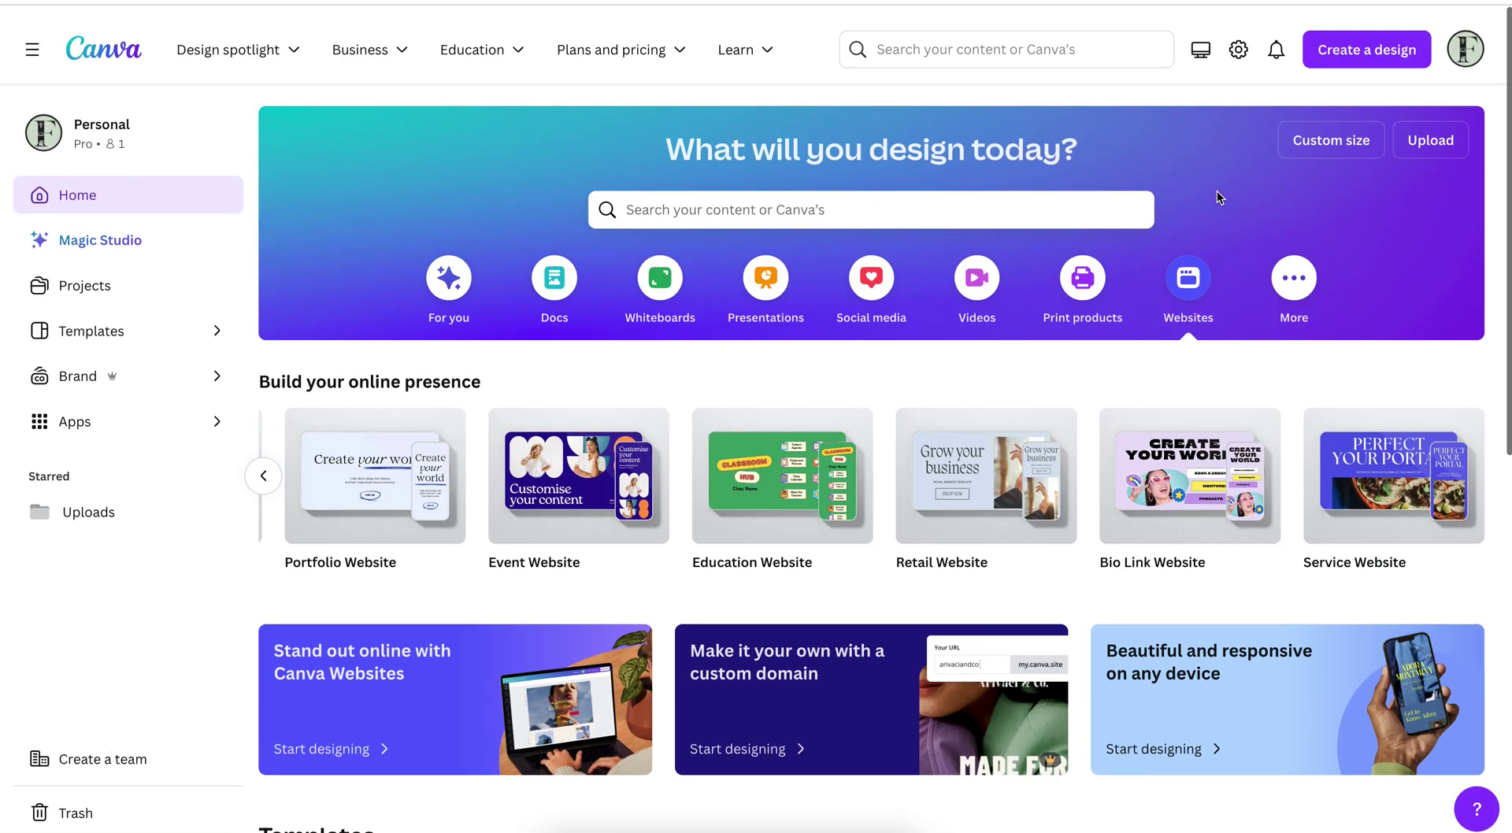
Browse the home page website templates, close the template preview, and go to Projects
scroll(1213, 193, down, 1)
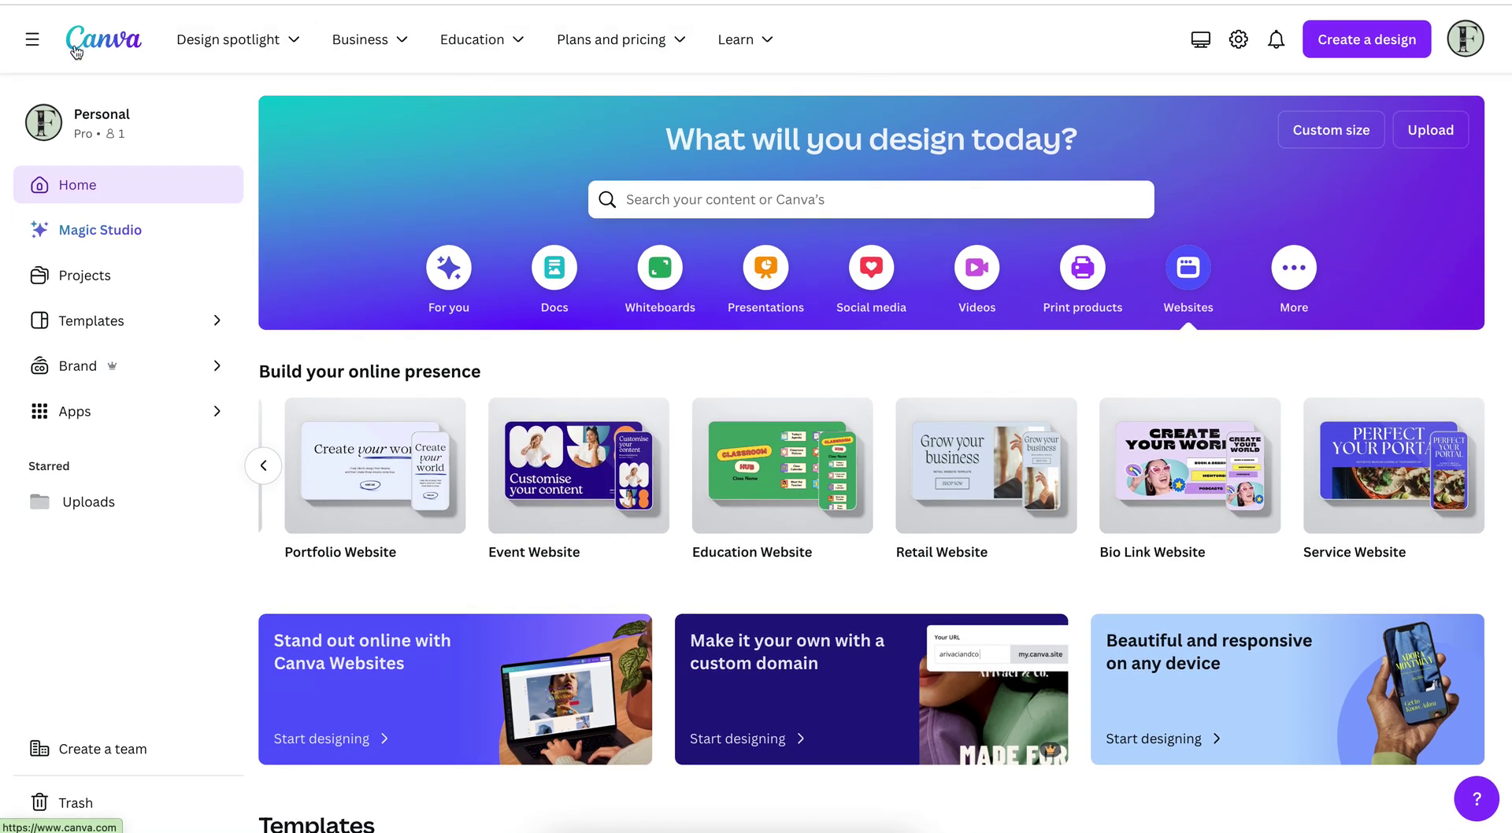
click(122, 59)
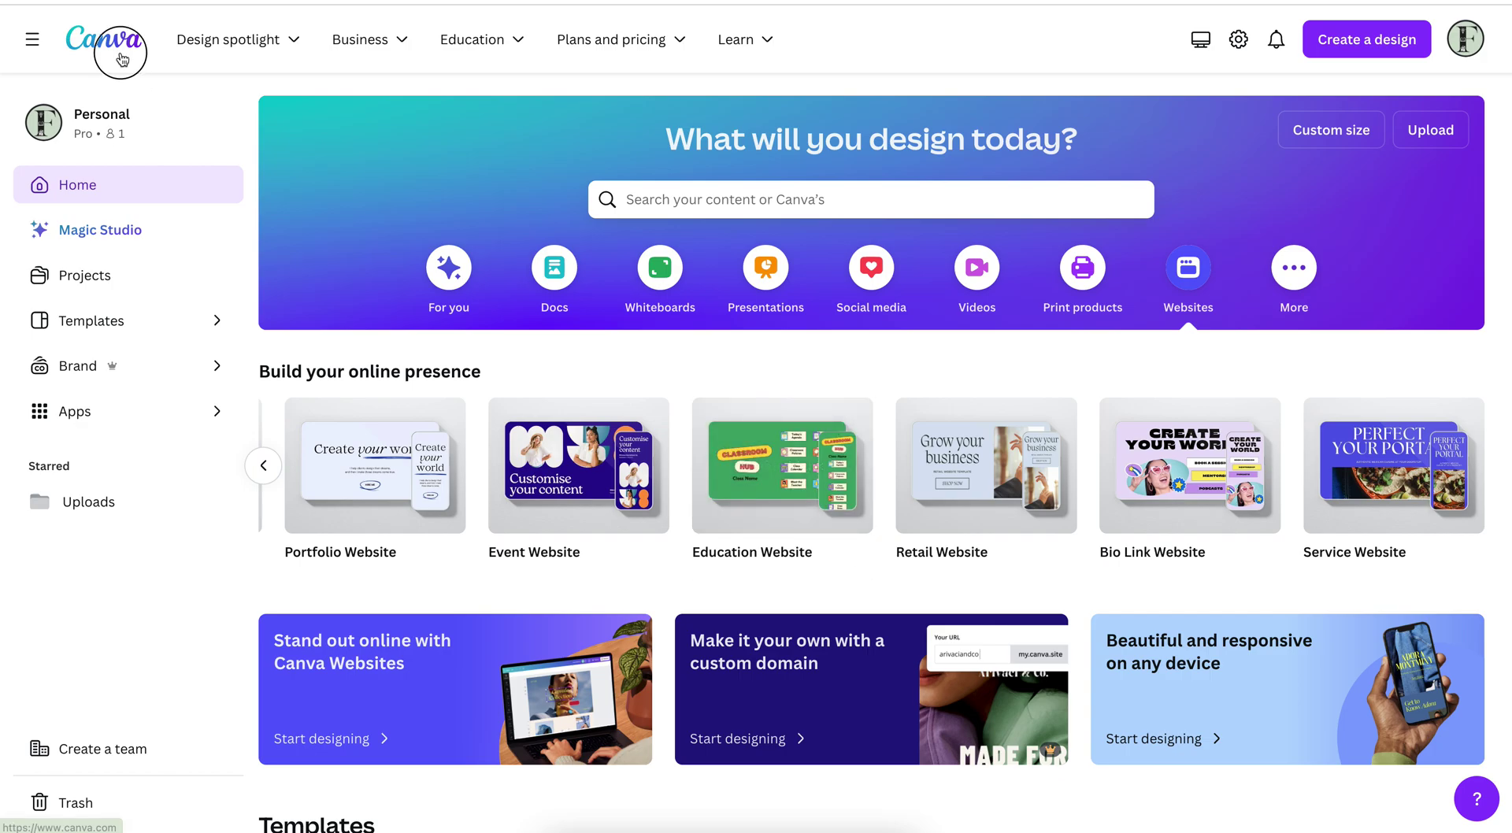
scroll(939, 682, down, 3)
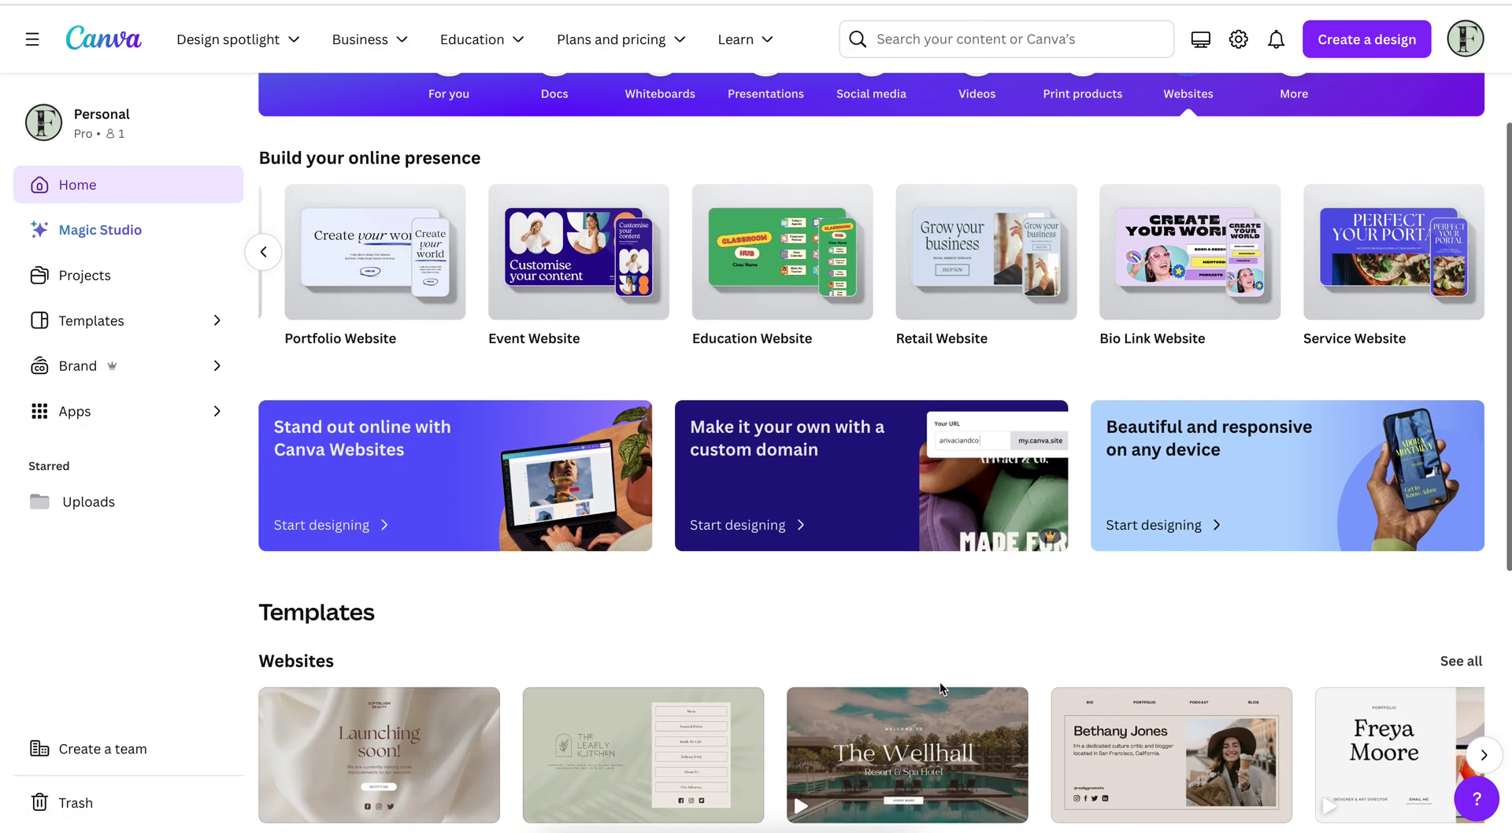
scroll(939, 682, up, 3)
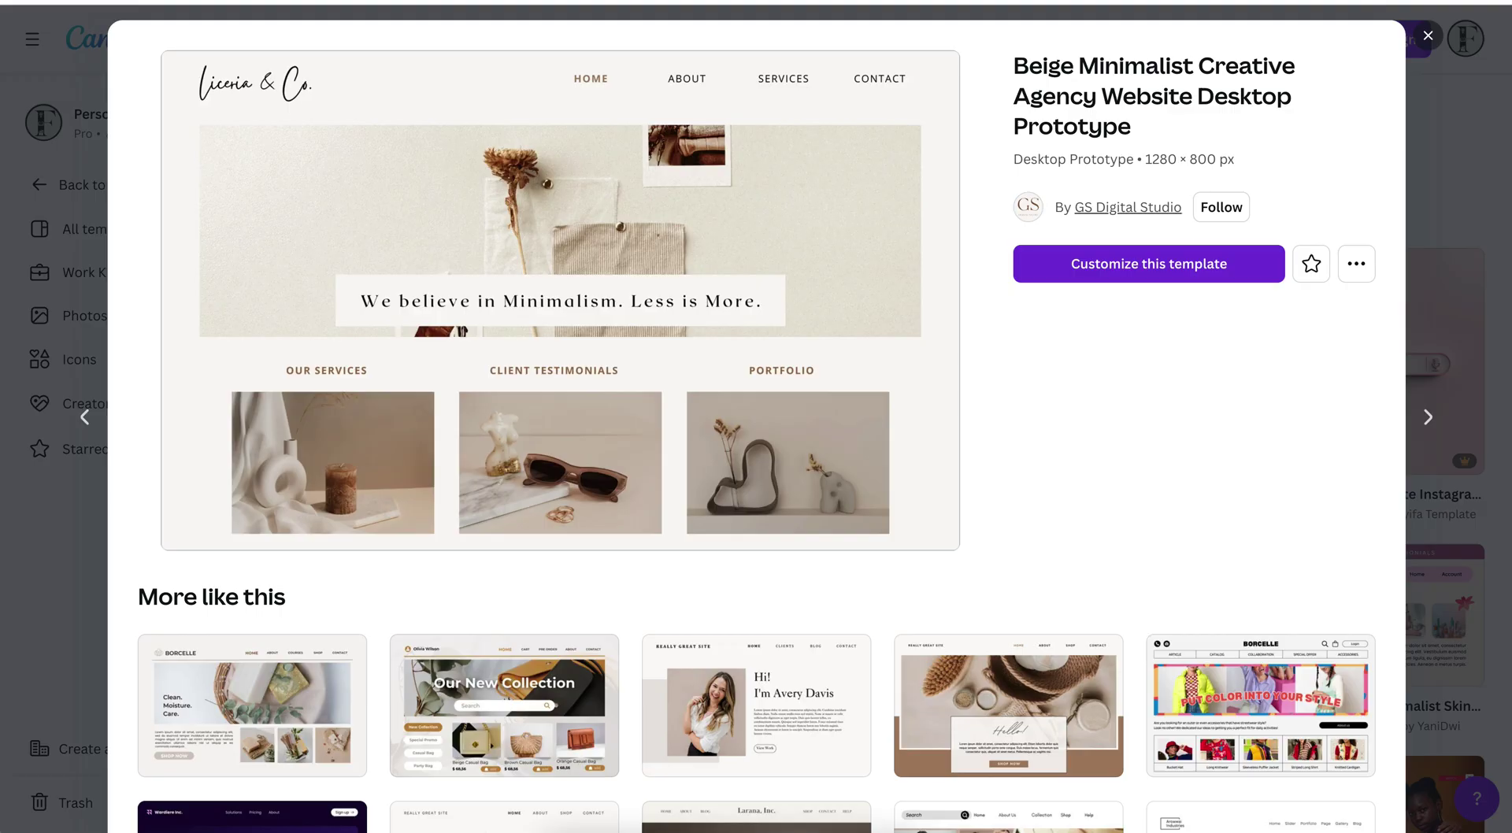
click(1428, 35)
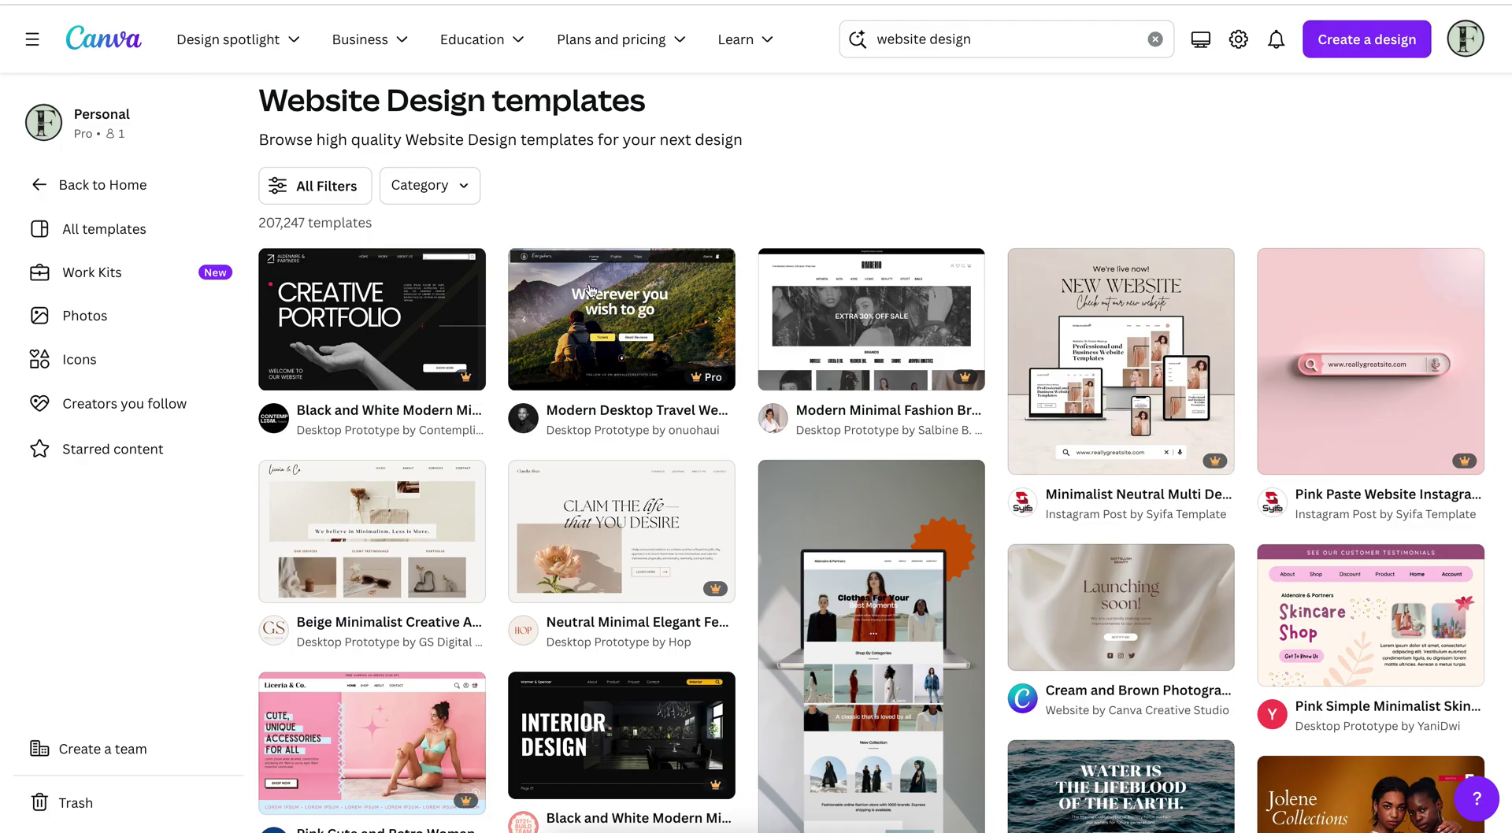
click(103, 38)
scroll(754, 451, down, 3)
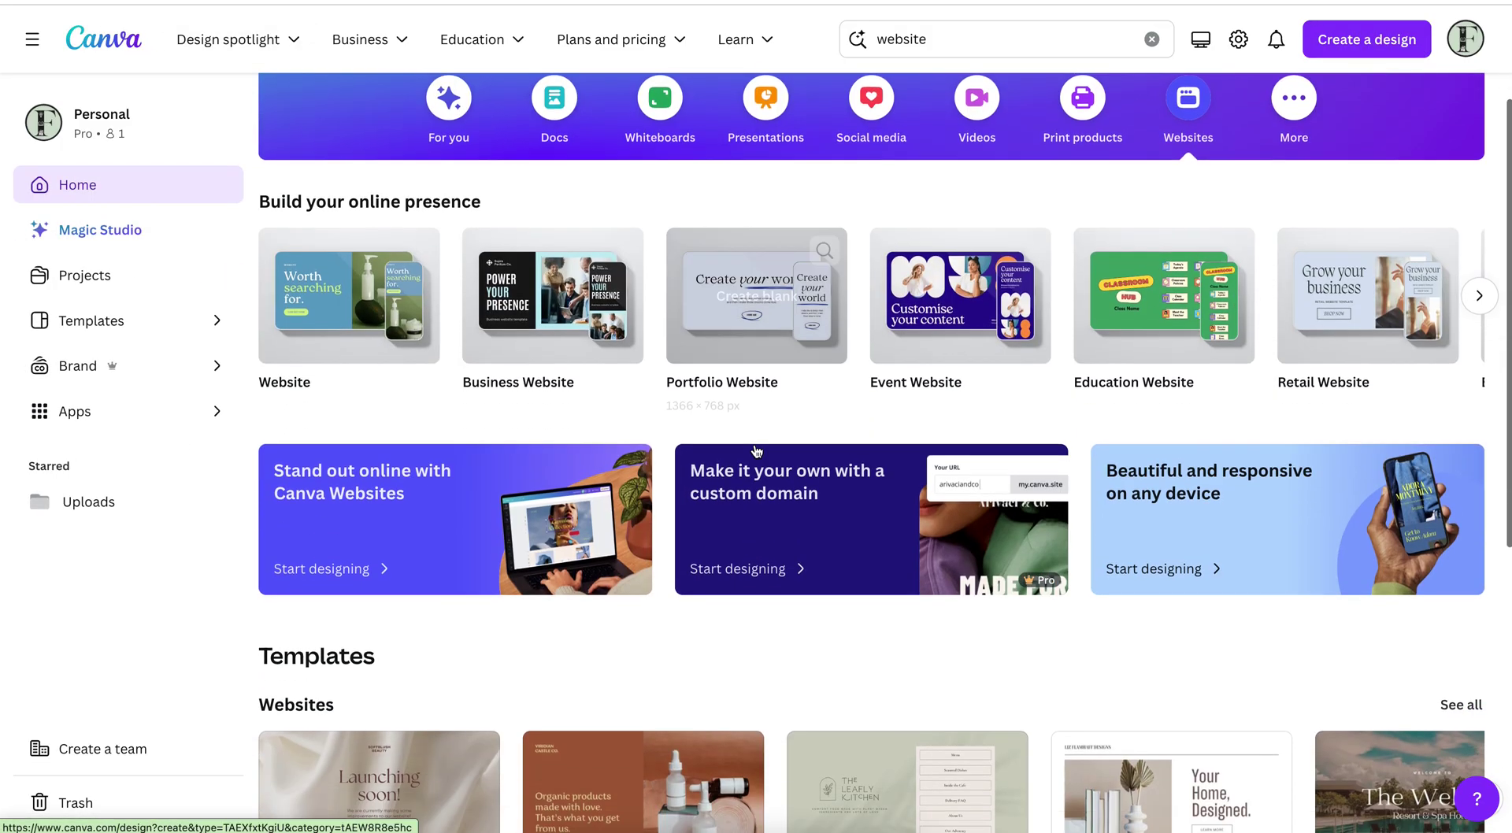
scroll(755, 450, up, 3)
click(83, 276)
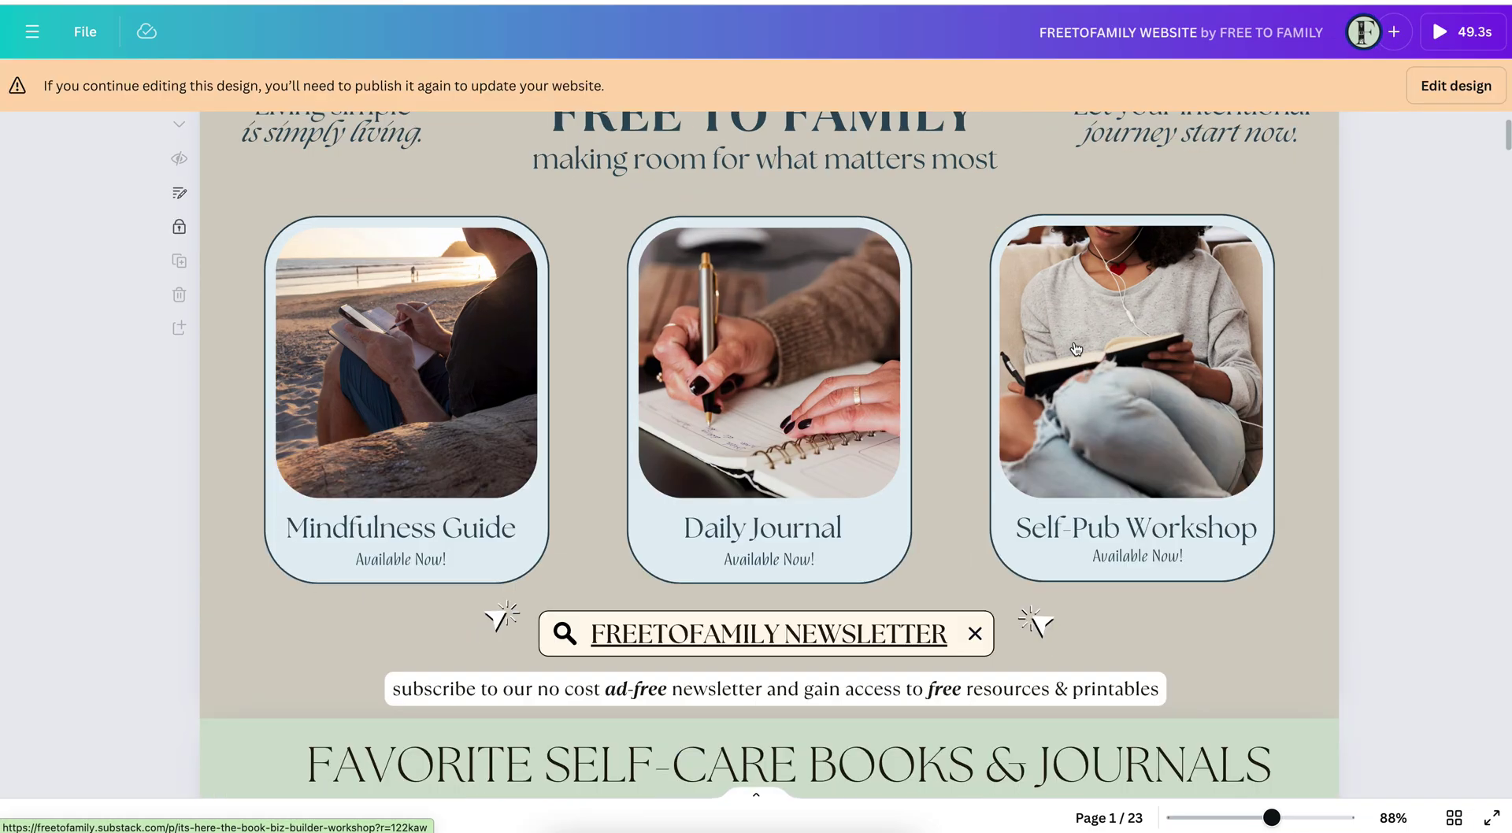
Unlock FREETOFAMILY WEBSITE for editing, delete the Daily Journal and Self-Pub Workshop photos, then undo
click(1448, 87)
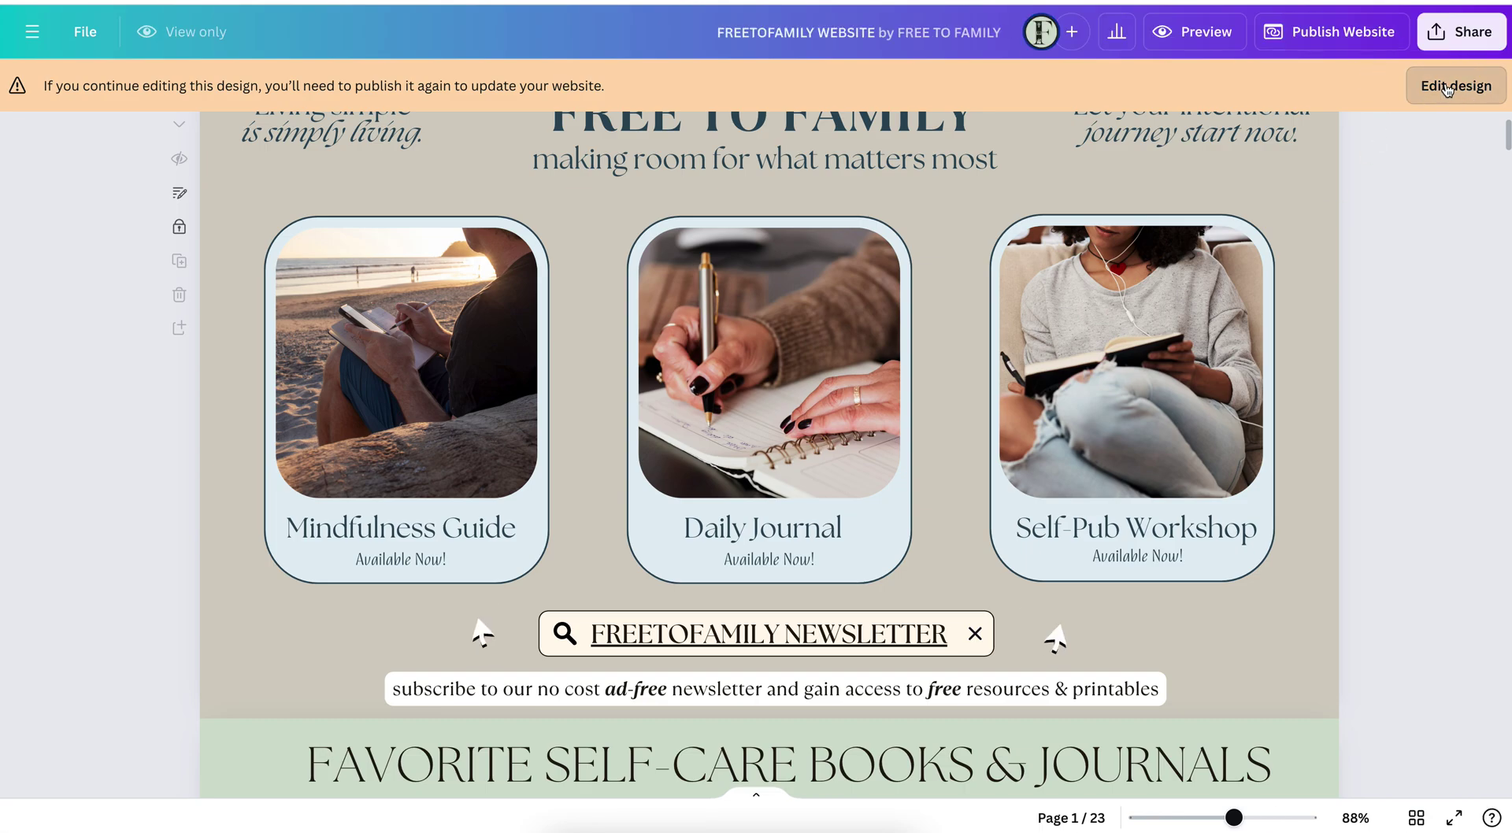
click(1004, 348)
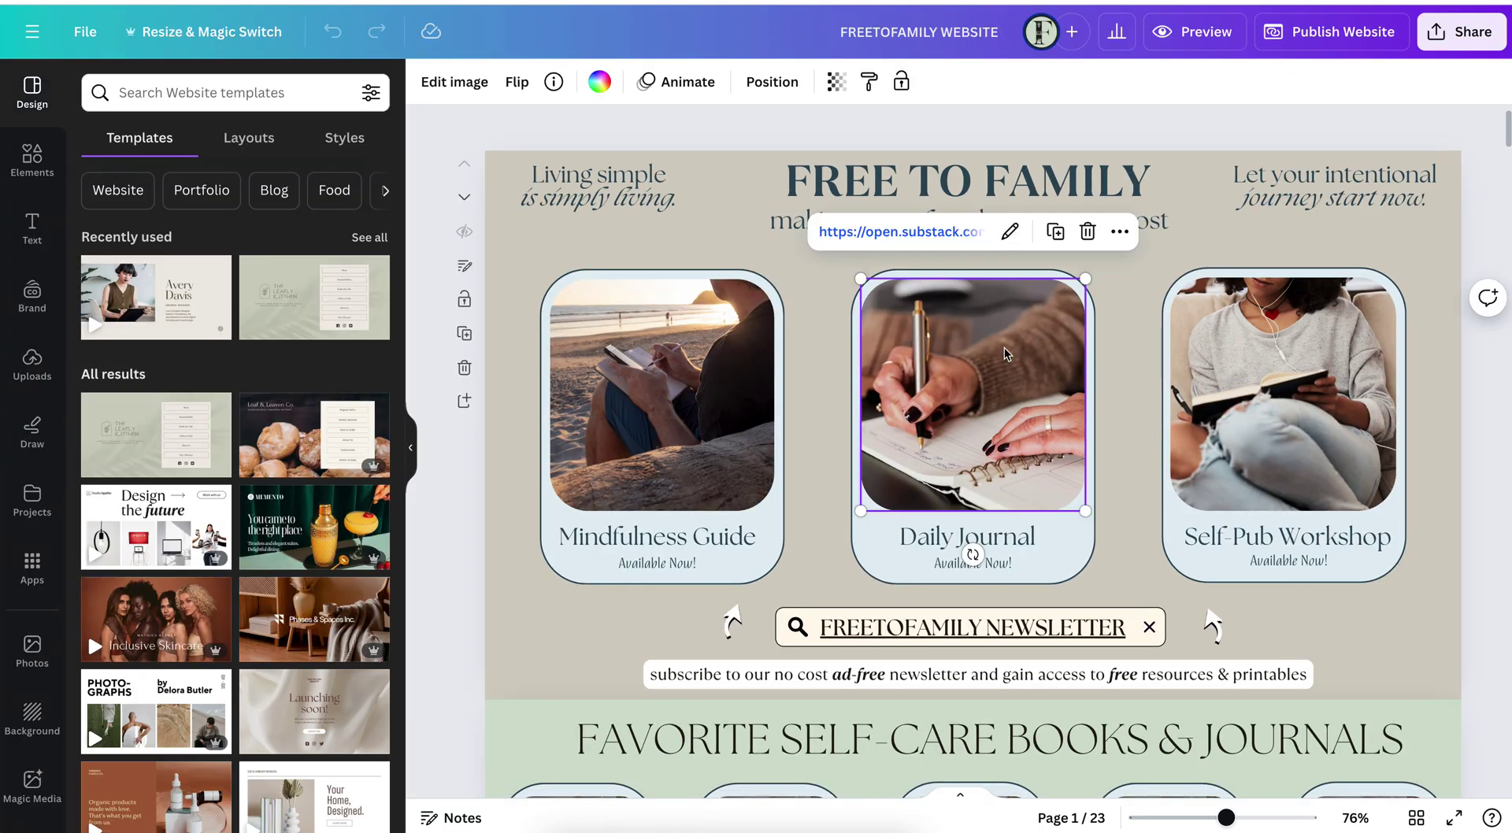
key(Delete)
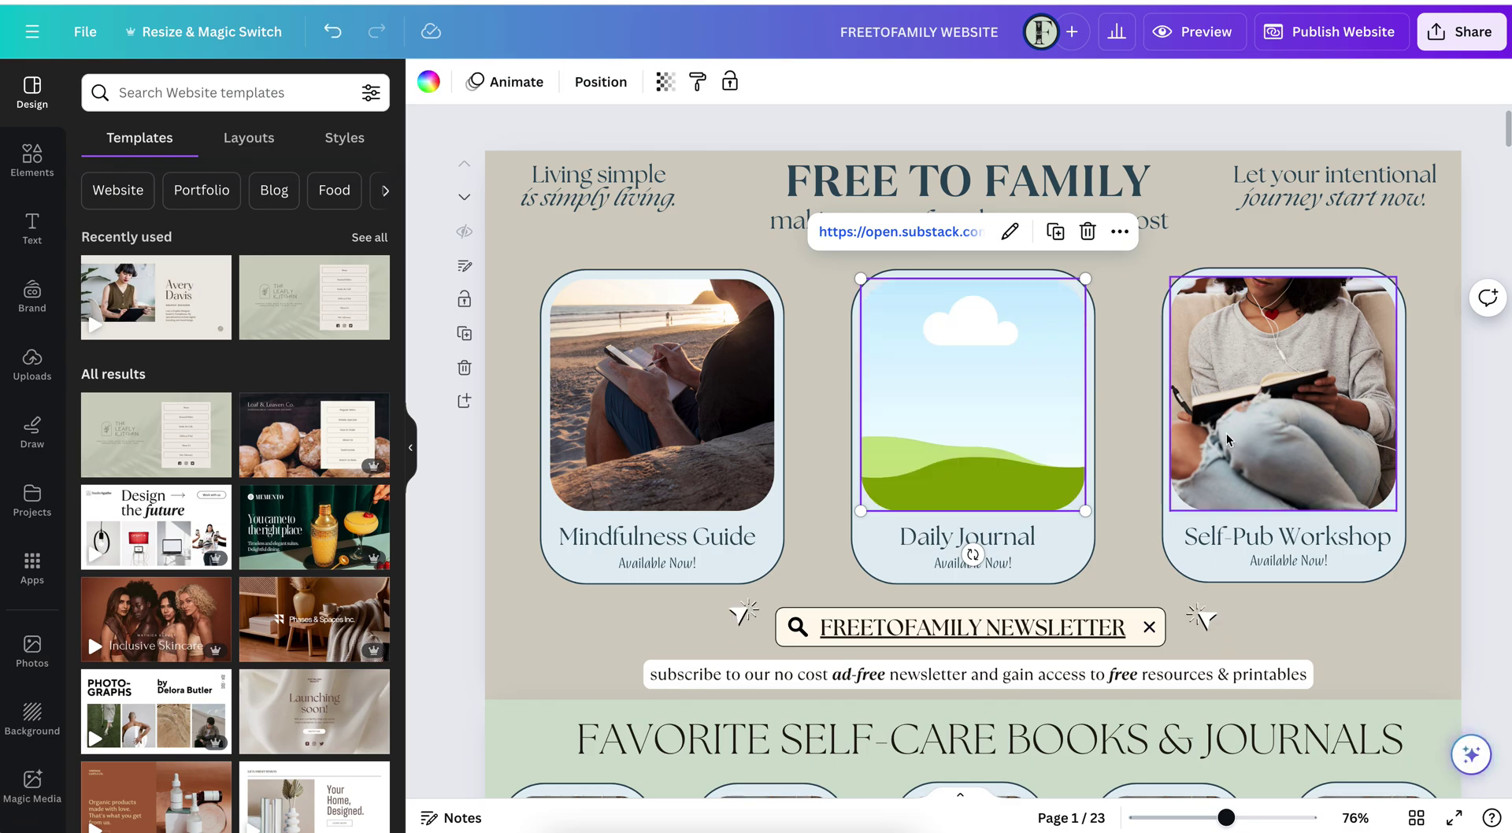
click(1269, 447)
key(Delete)
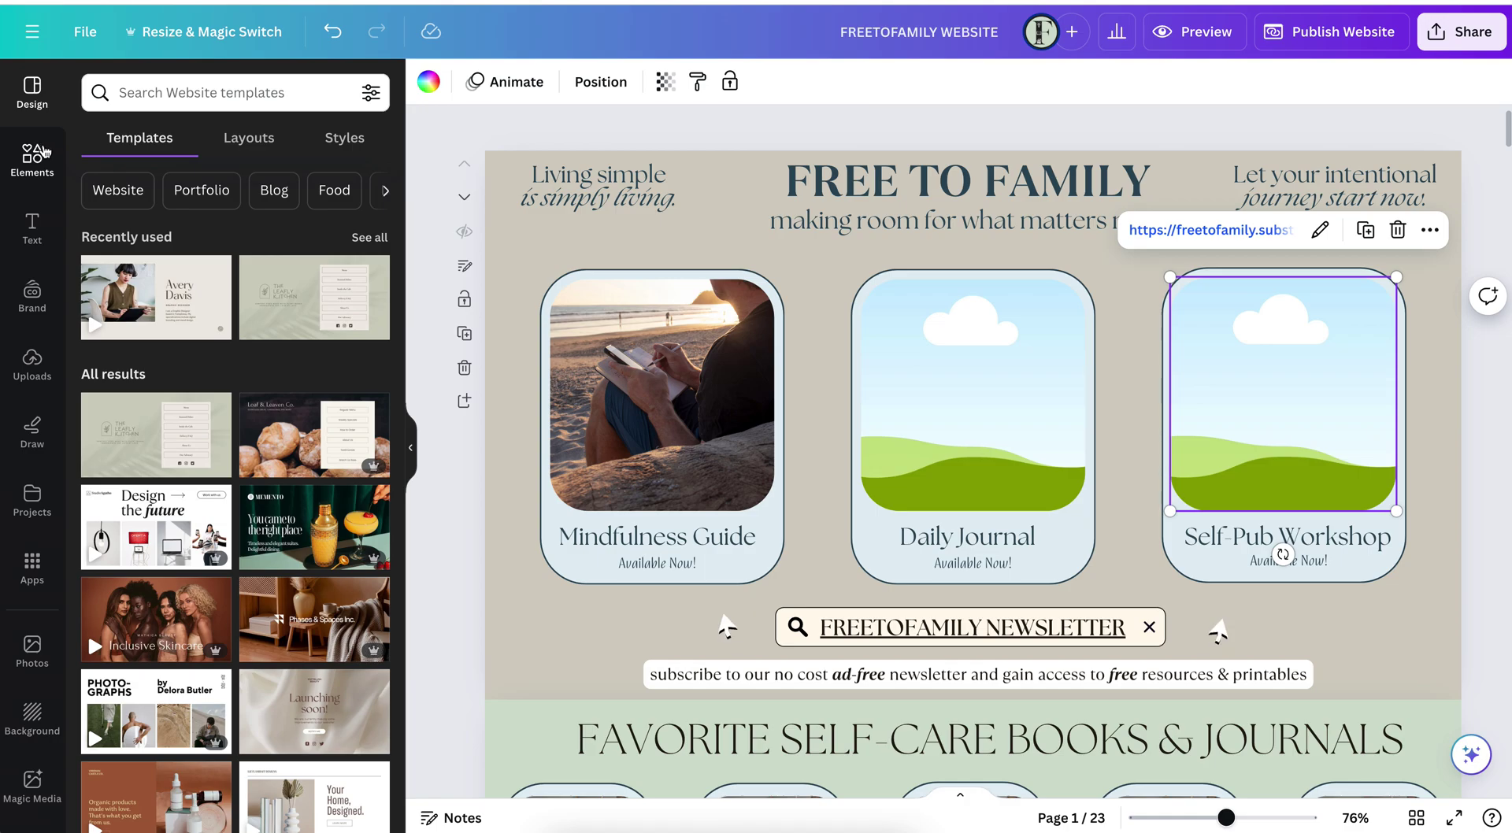
key(ctrl+z)
key(ctrl+z)
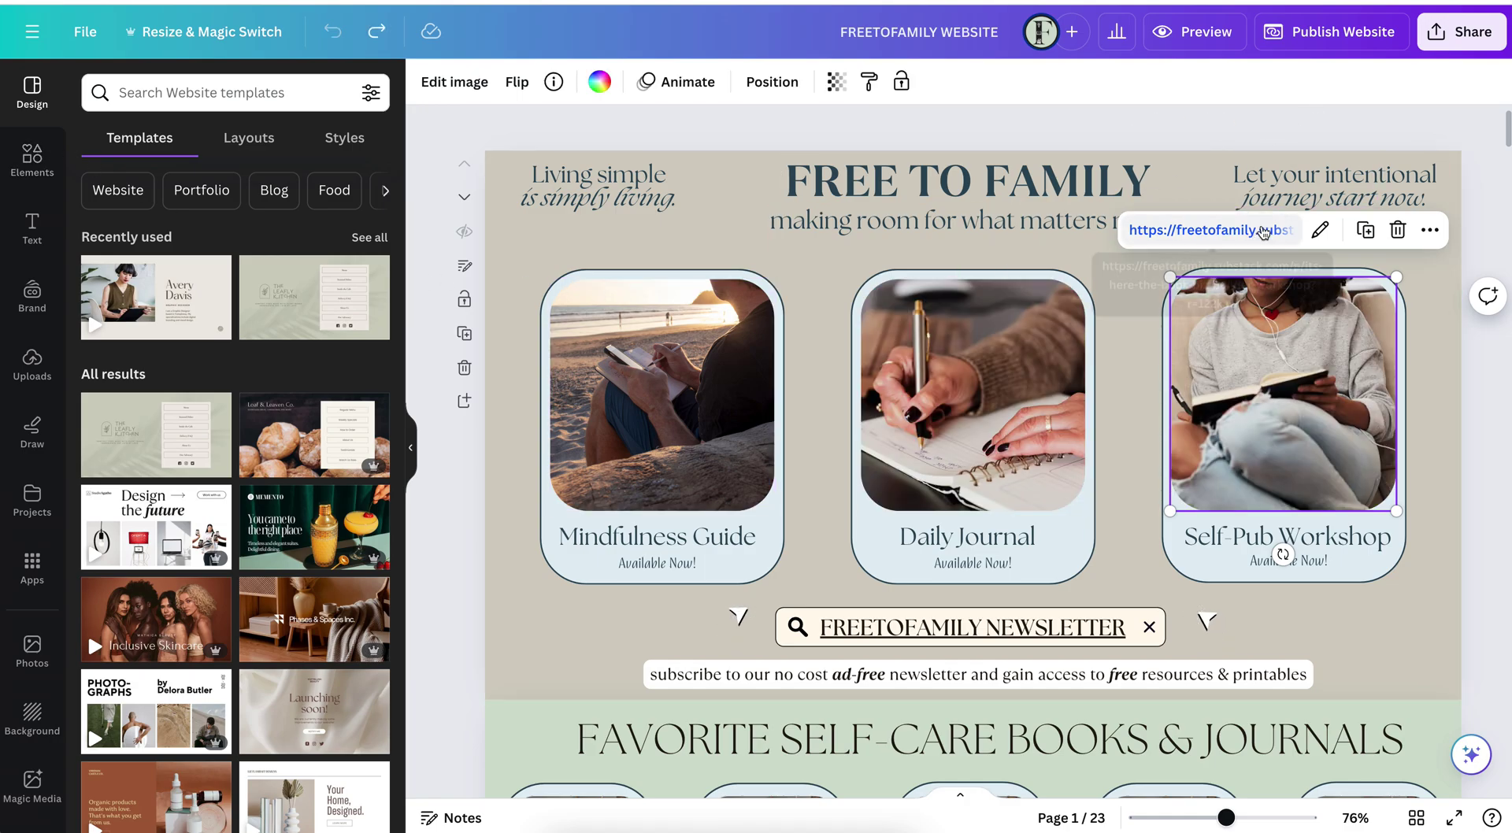
click(1378, 45)
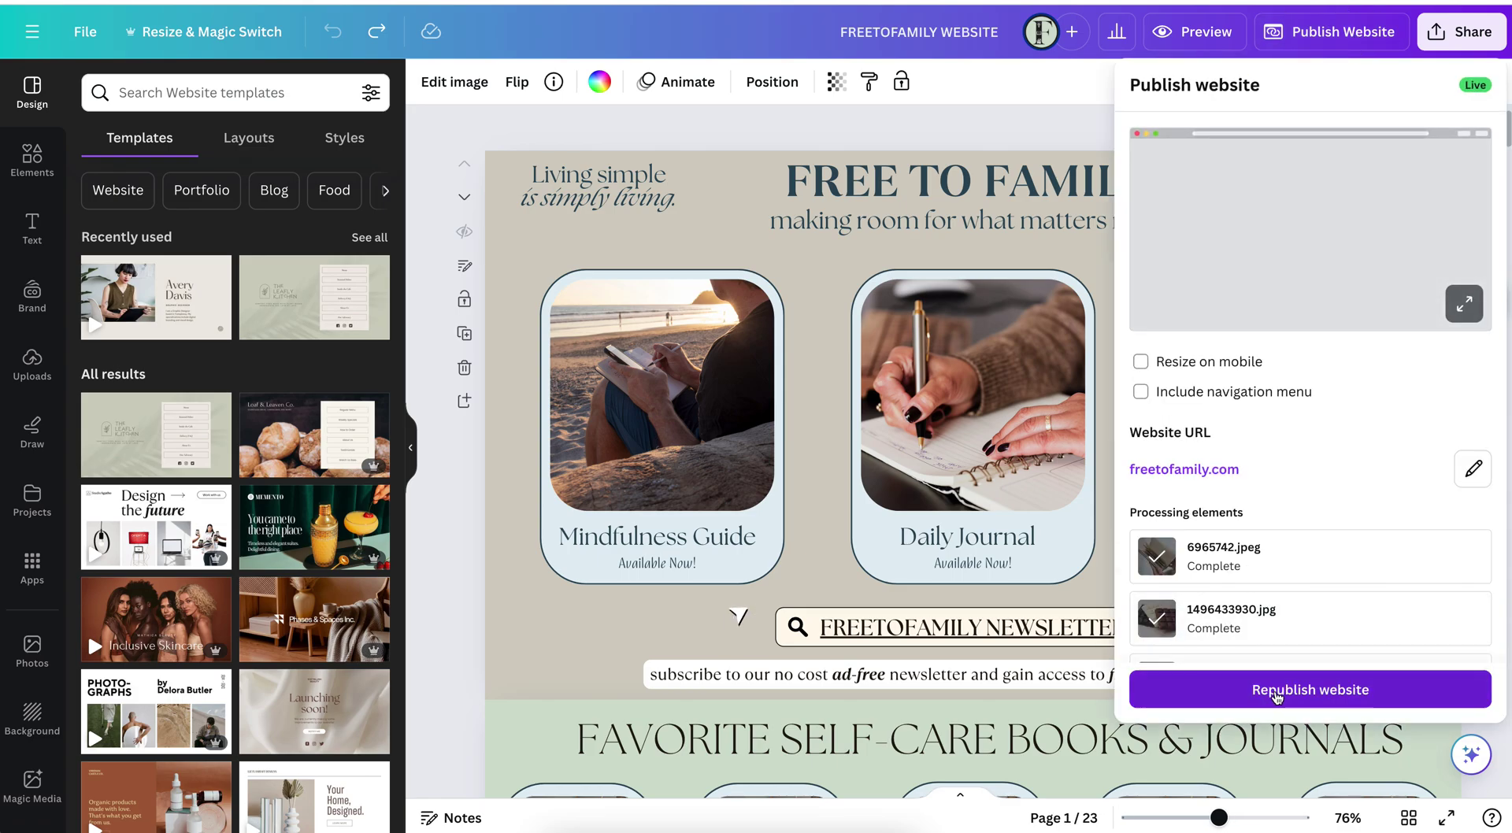
Republish the FREETOFAMILY WEBSITE with its latest changes to freetofamily.com
click(1276, 697)
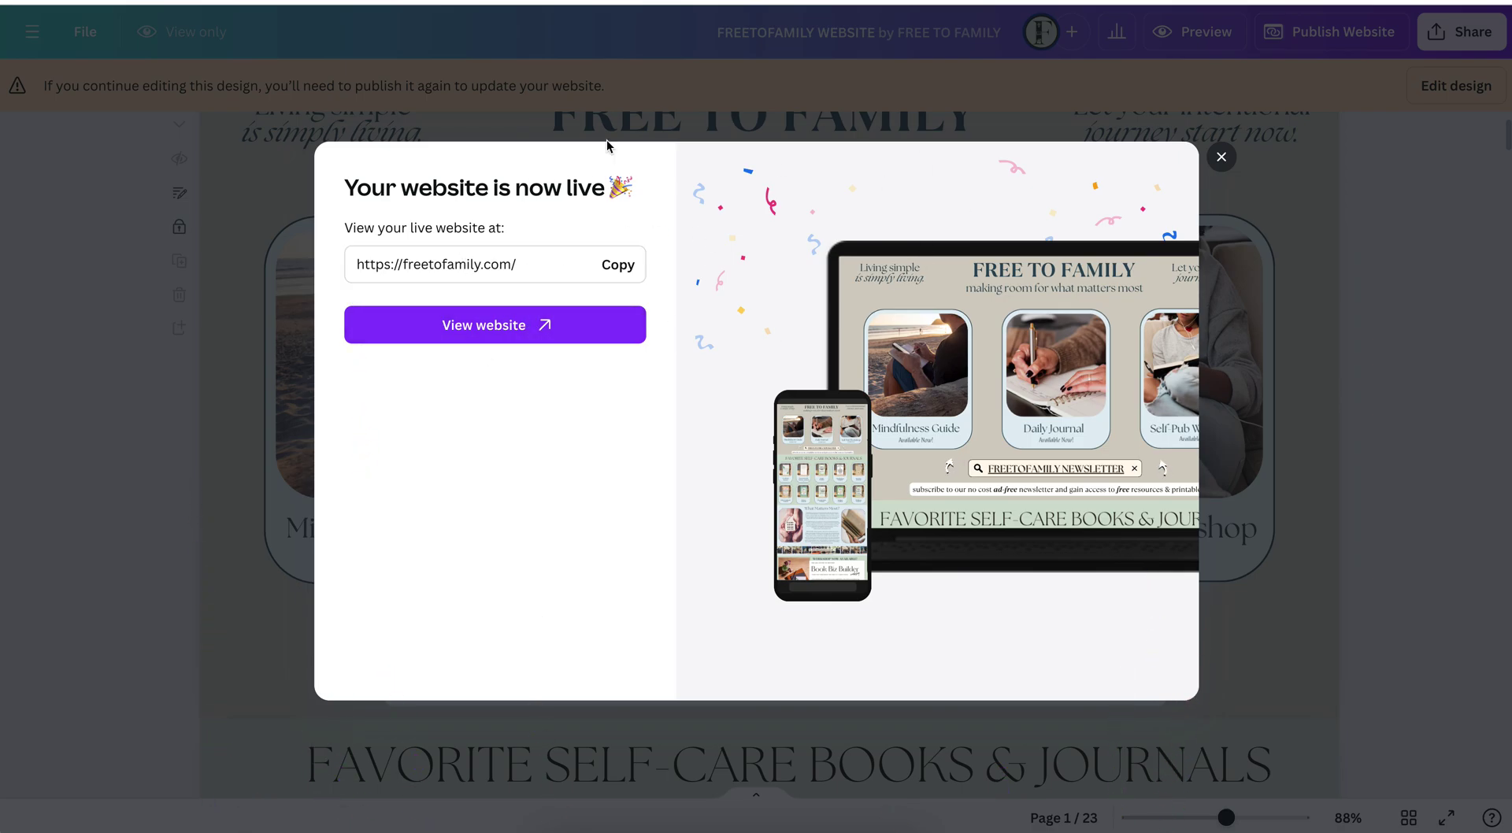
View the live freetofamily.com homepage from the 'Your website is now live' dialog
click(483, 324)
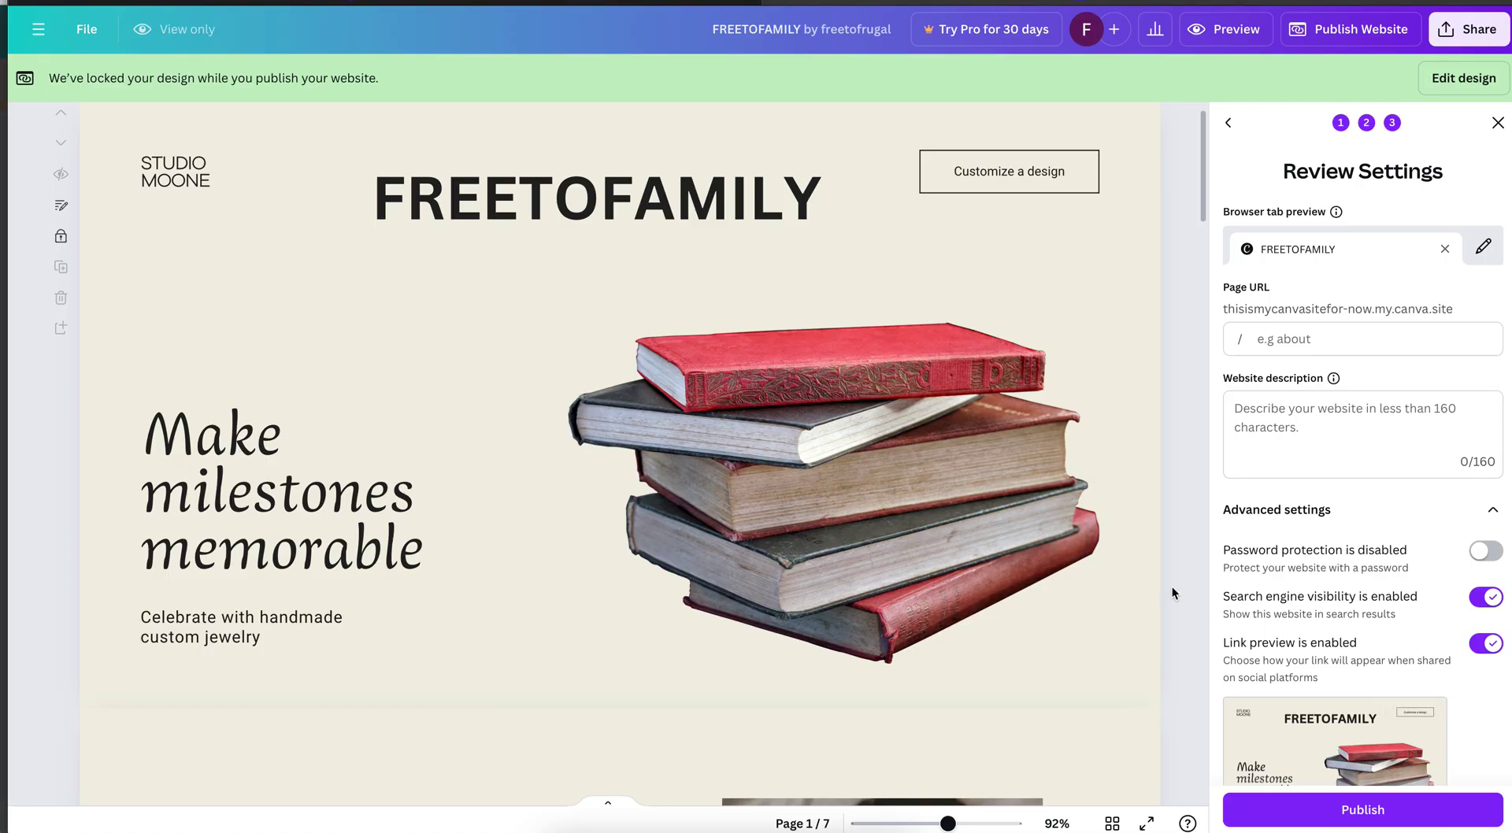
Go back two steps in the publish panel to the free, purchased or existing domain choices
scroll(1500, 724, down, 1)
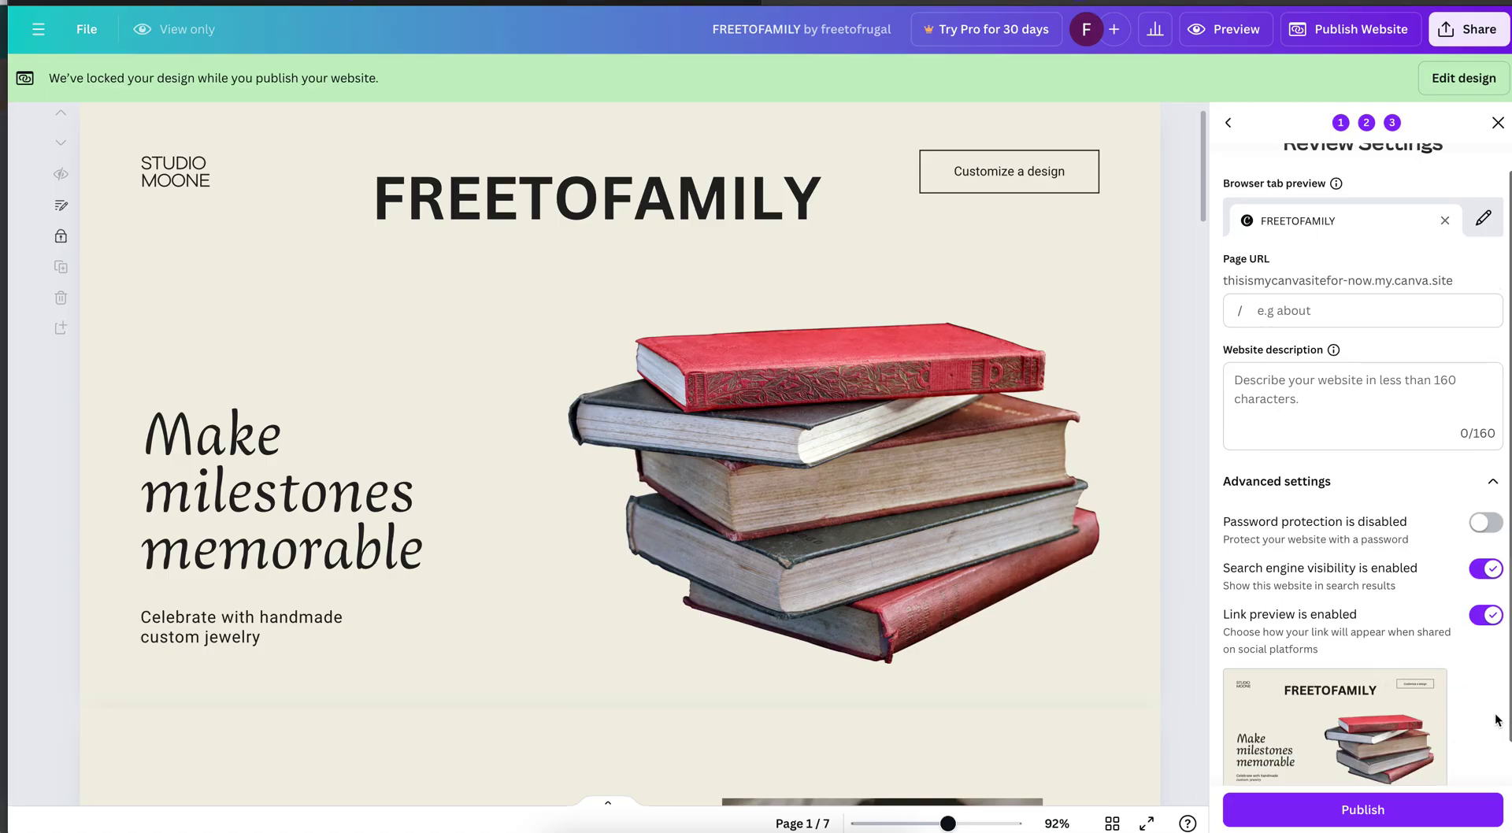
click(1230, 126)
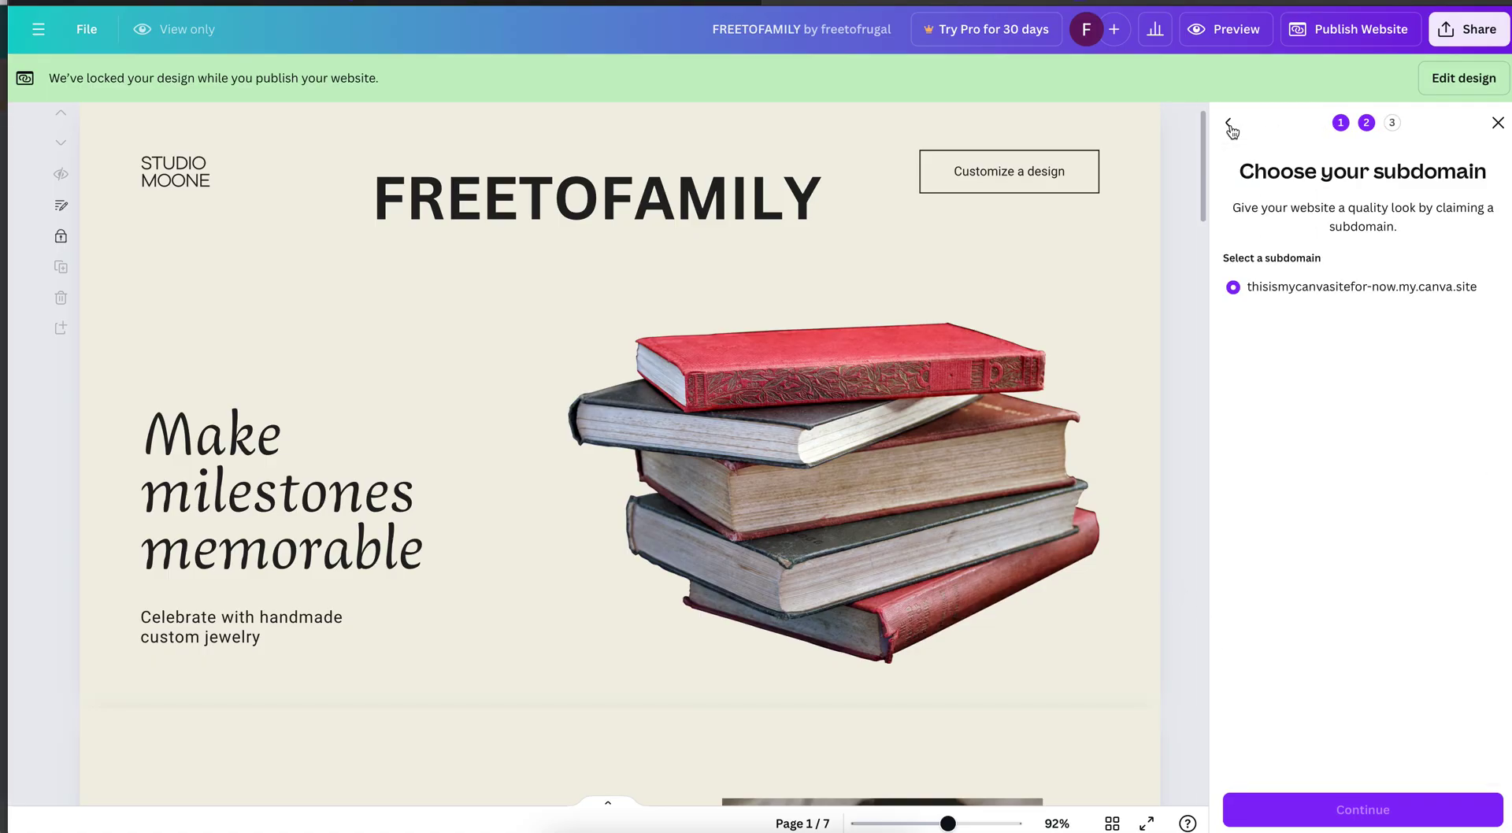
click(1230, 126)
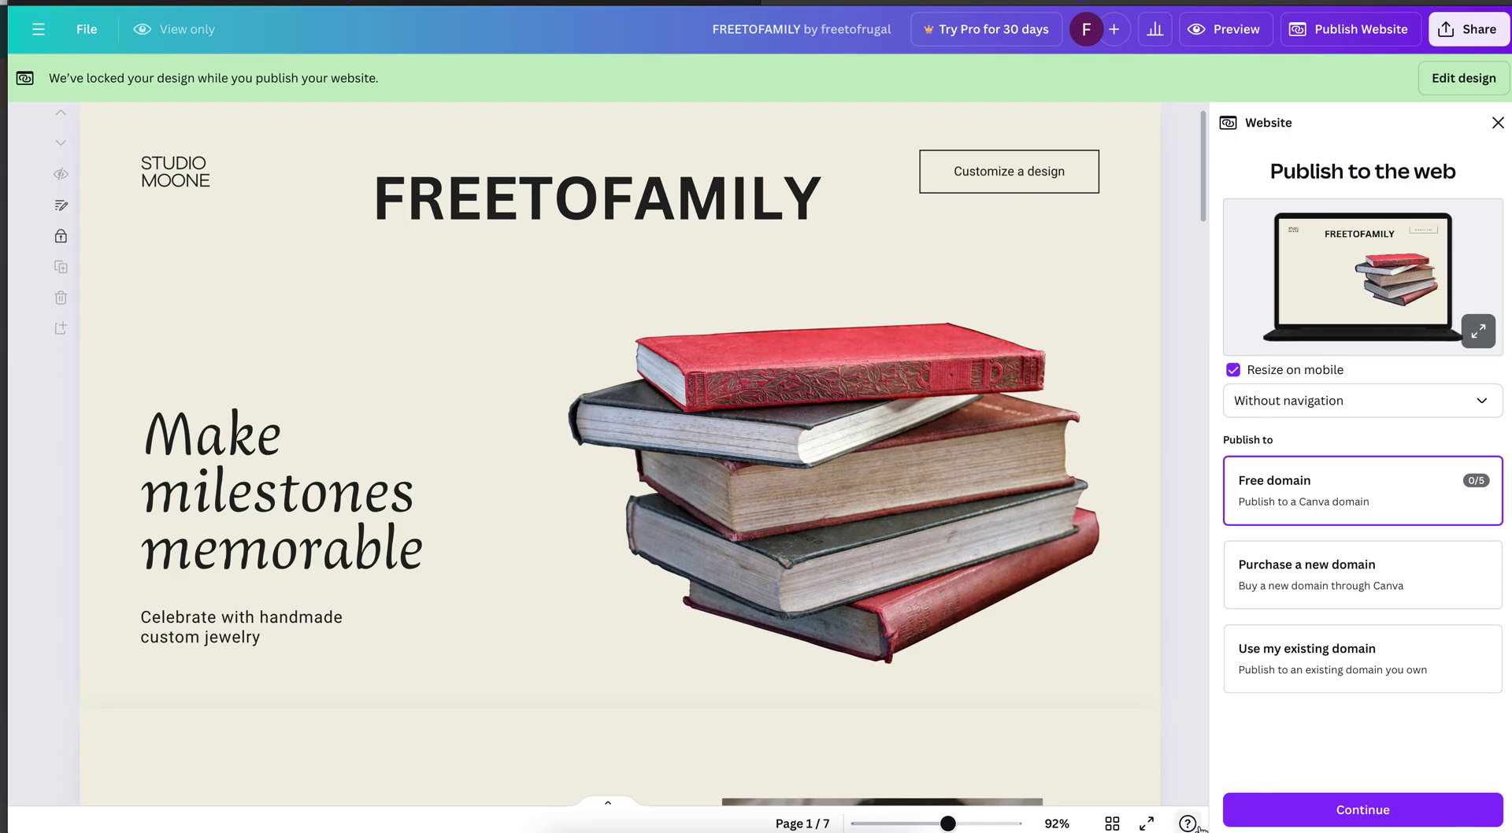